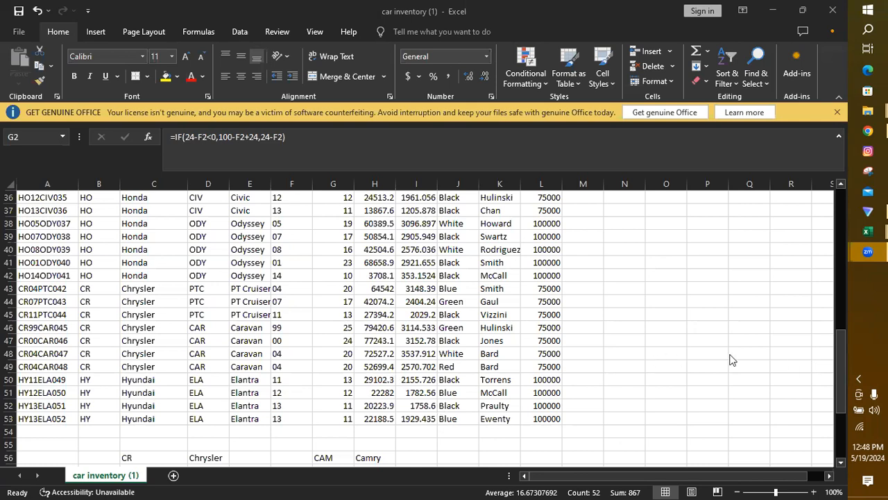
Step: Inspect the contents of the first car's Age, Miles and Miles / Year cells in row 2
click(836, 350)
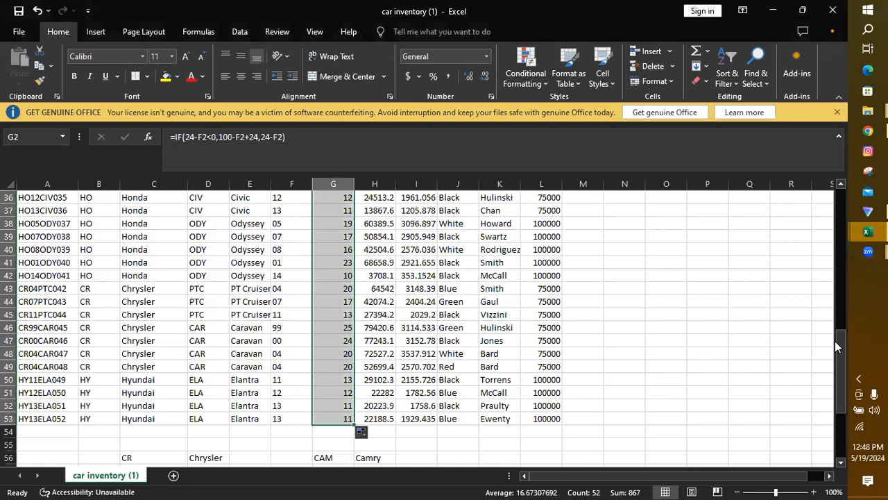
scroll(836, 305, up, 9)
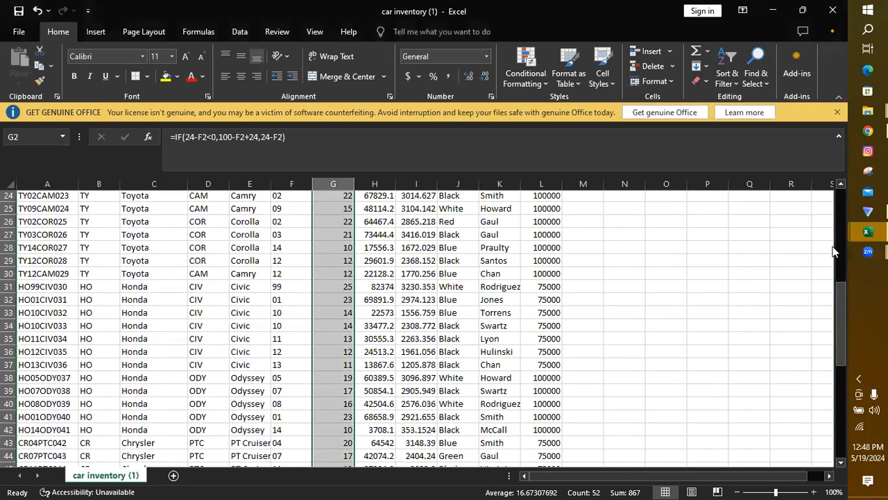
scroll(375, 244, up, 3)
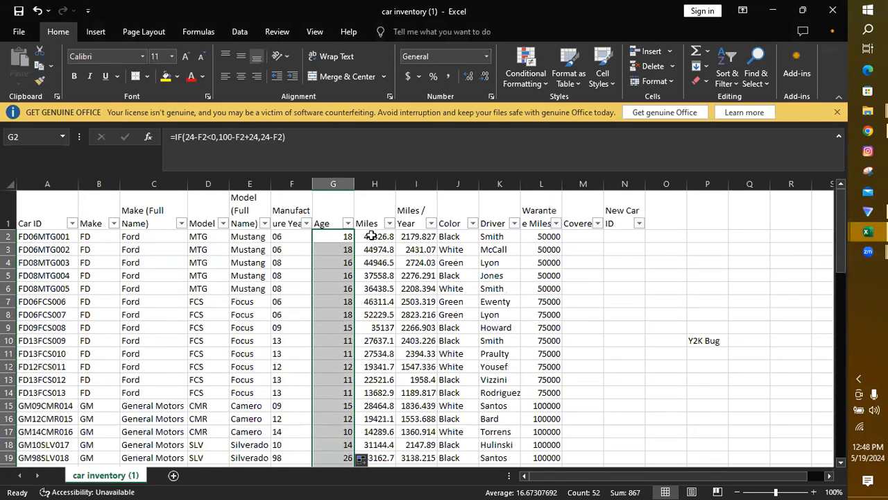
click(371, 236)
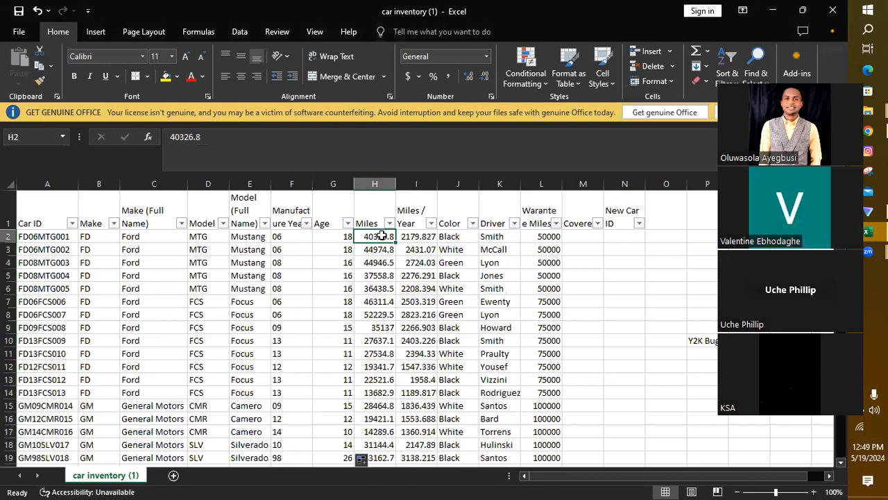
double_click(381, 236)
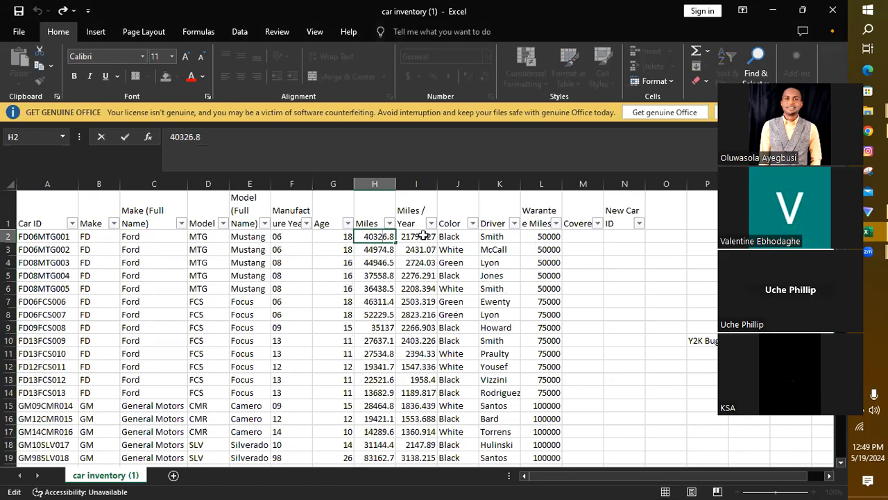
key(Tab)
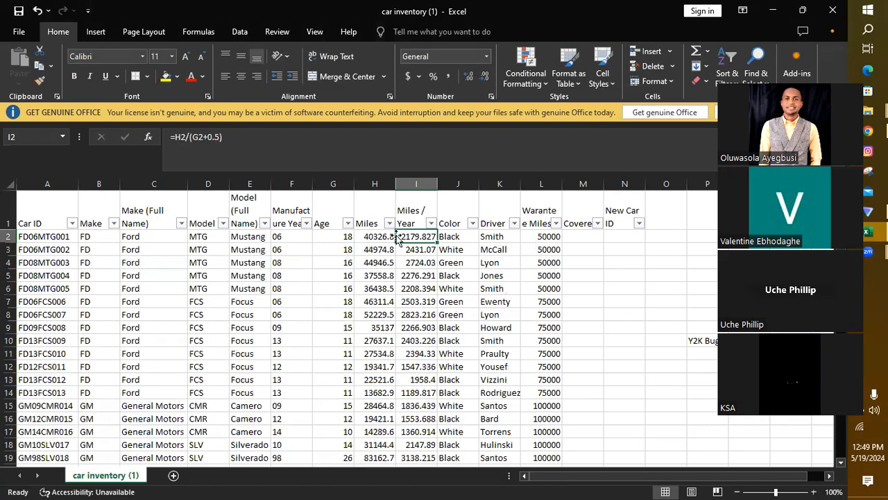
double_click(338, 236)
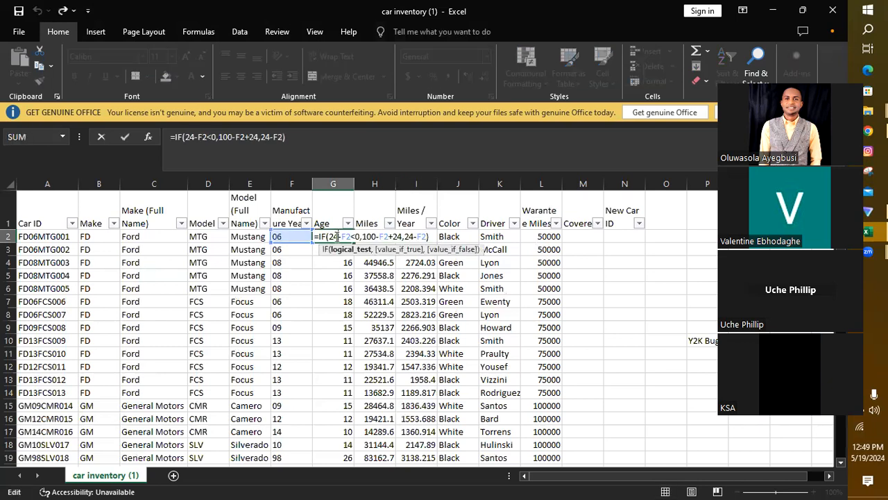
click(580, 261)
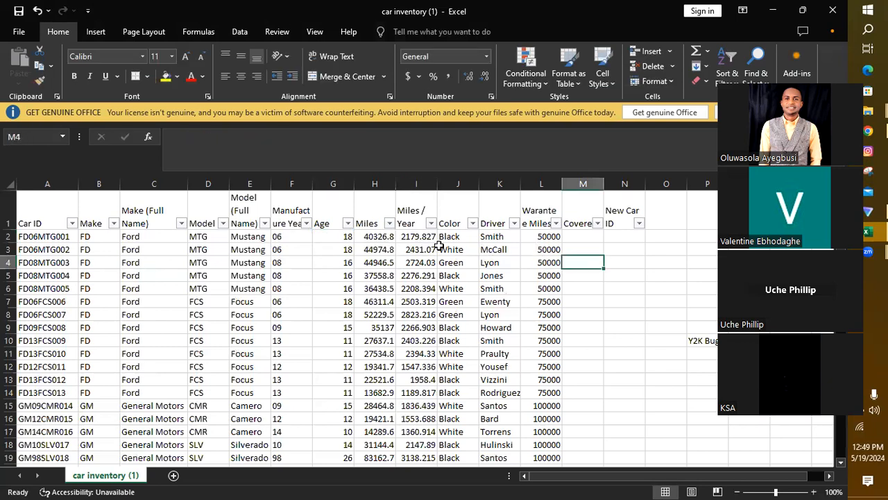
Step: Fill the Age formula from G2 down the column to the last car in row 53
click(337, 239)
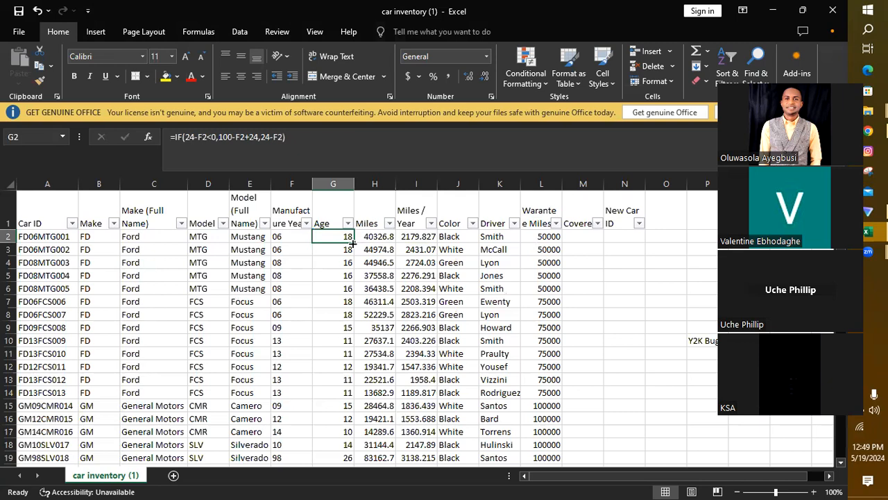
drag(353, 243, 340, 381)
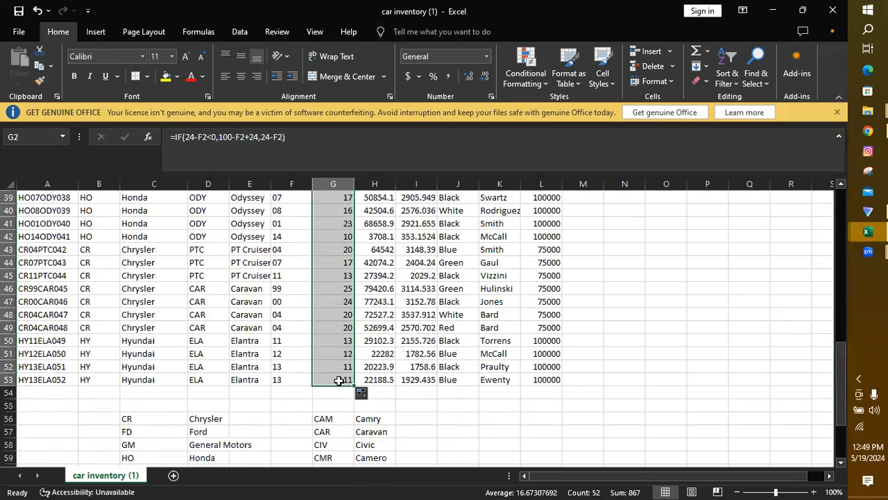
drag(719, 383, 627, 395)
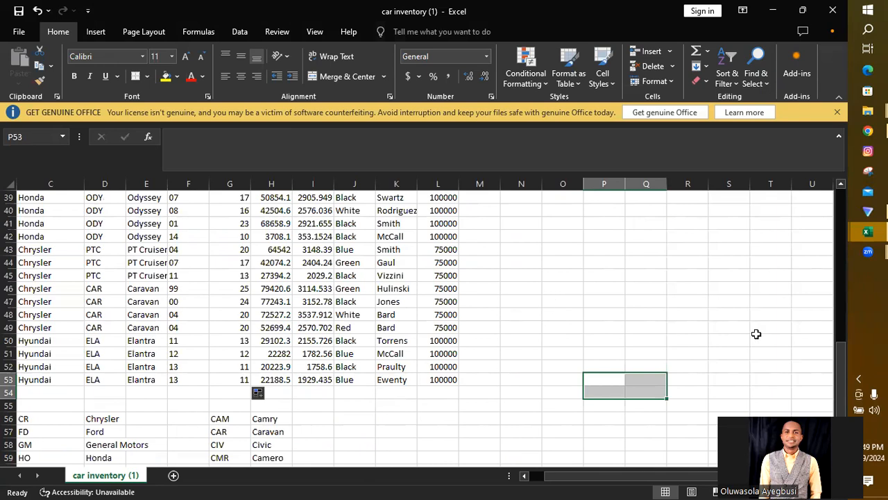
Step: Examine the first car's Miles value and open the Miles / Year formula in I2 to check its references
drag(842, 378, 818, 196)
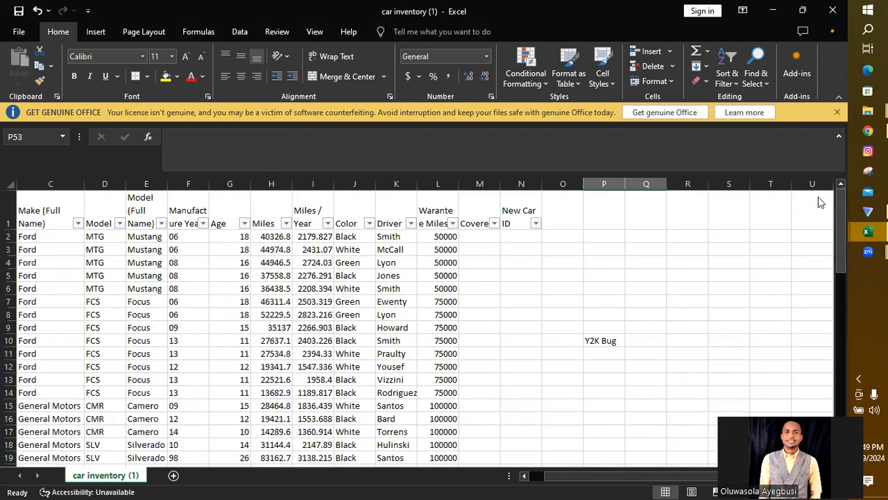
click(276, 237)
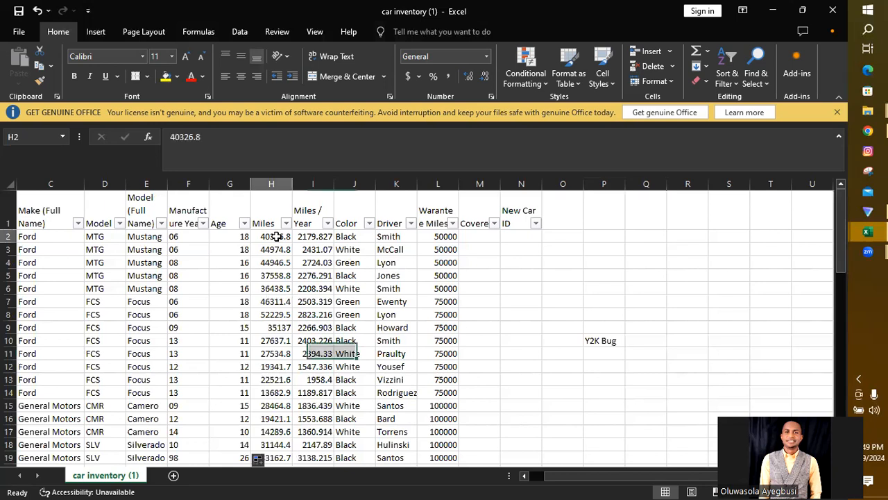
click(316, 237)
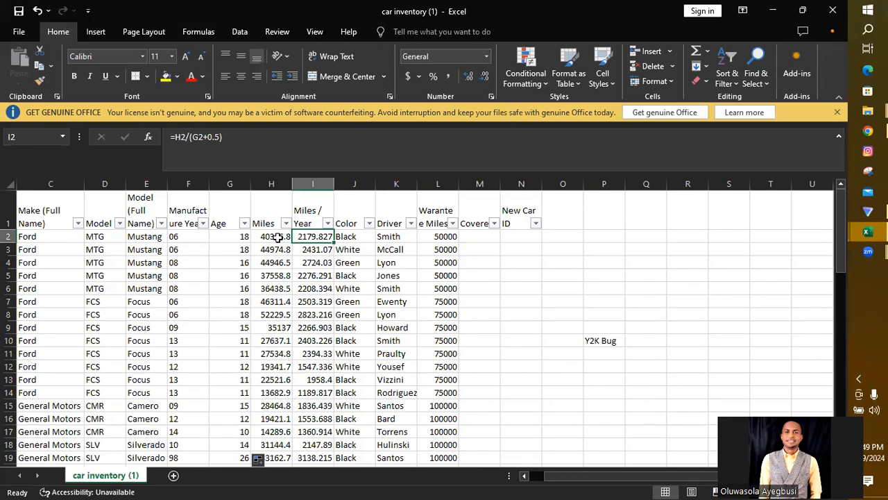
double_click(316, 237)
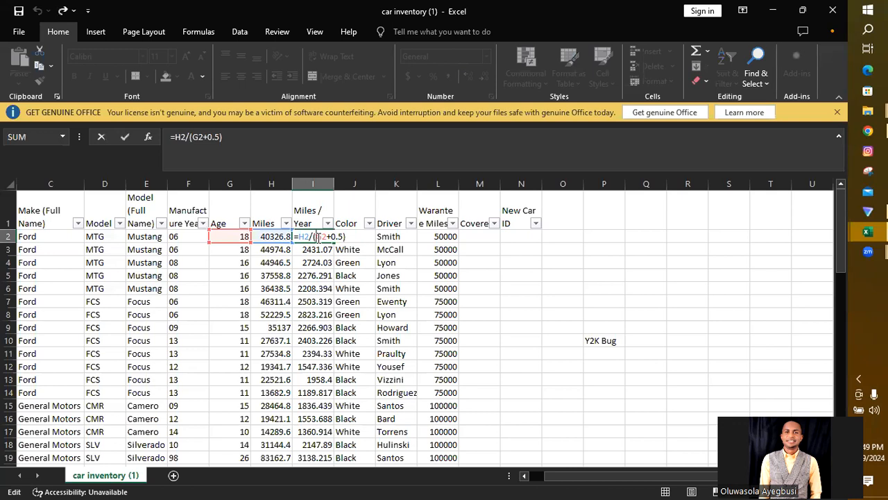
click(407, 238)
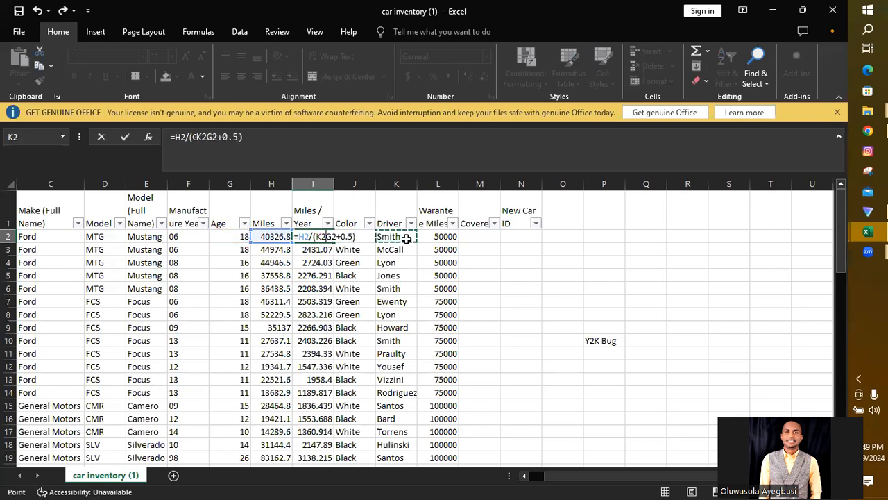
key(BackSpace)
key(BackSpace)
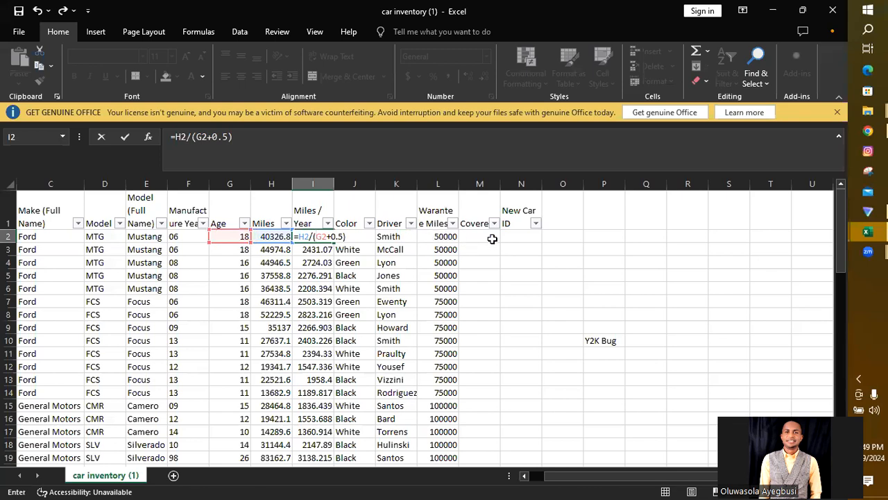
key(Return)
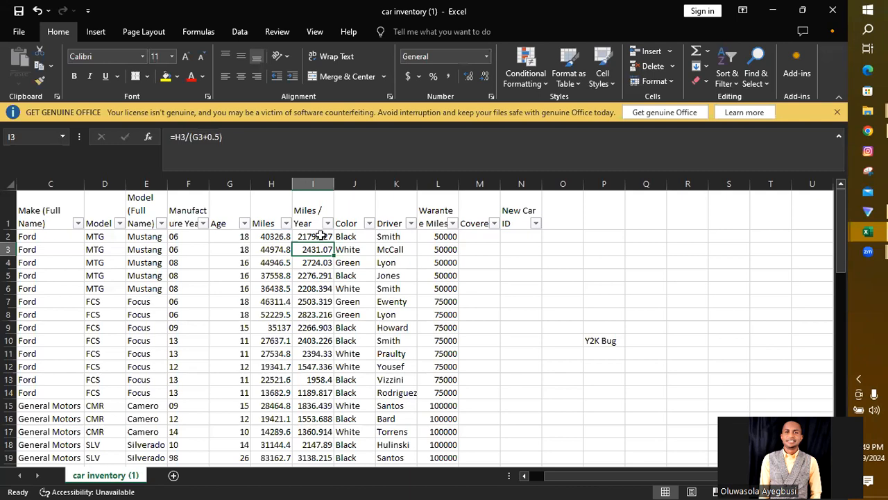
Step: Simplify the Miles / Year formula in I2 to =H2/G2, removing the parentheses and the 0.5 addition
click(322, 236)
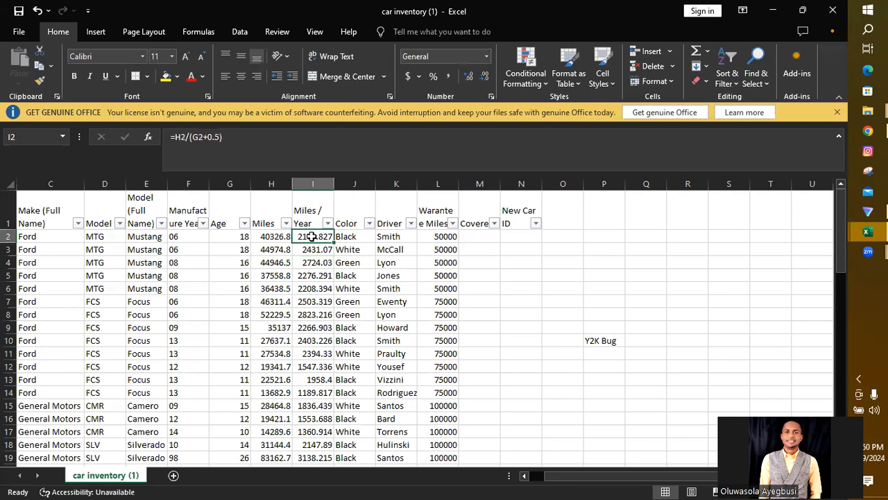
double_click(313, 236)
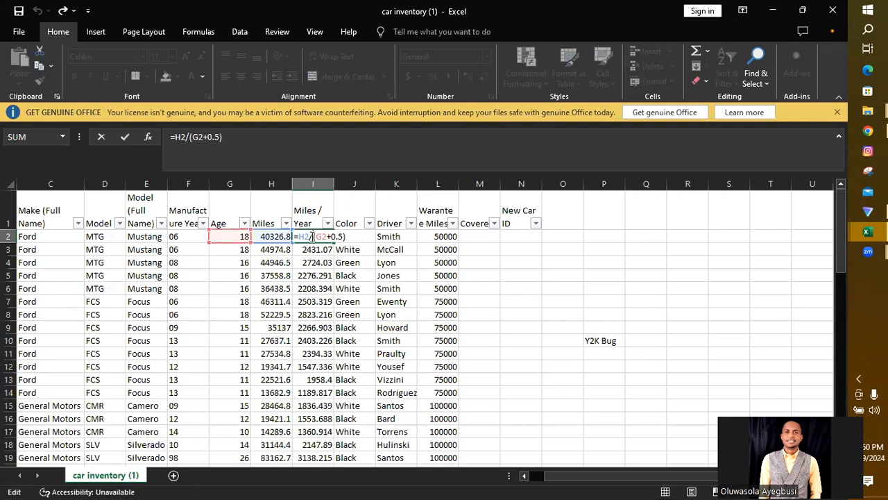
key(Return)
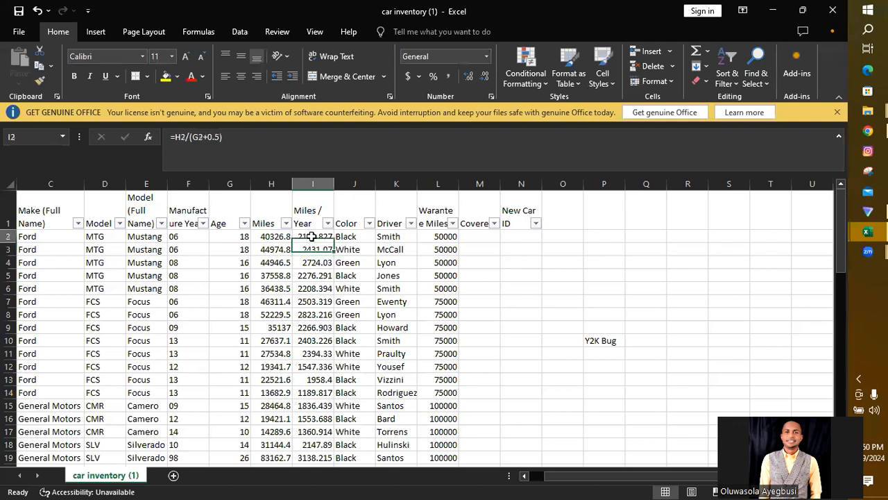
double_click(312, 236)
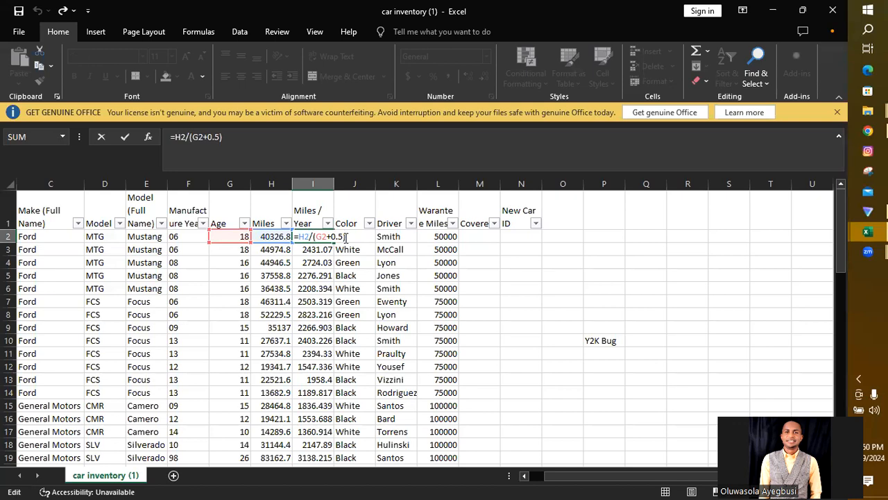
key(BackSpace)
key(BackSpace)
key(BackSpace)
key(BackSpace)
key(BackSpace)
key(Left)
key(Left)
key(BackSpace)
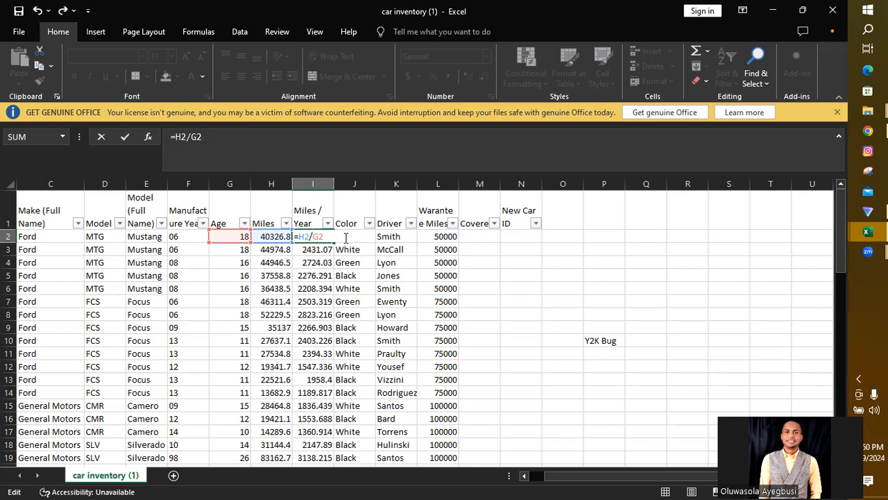
key(Return)
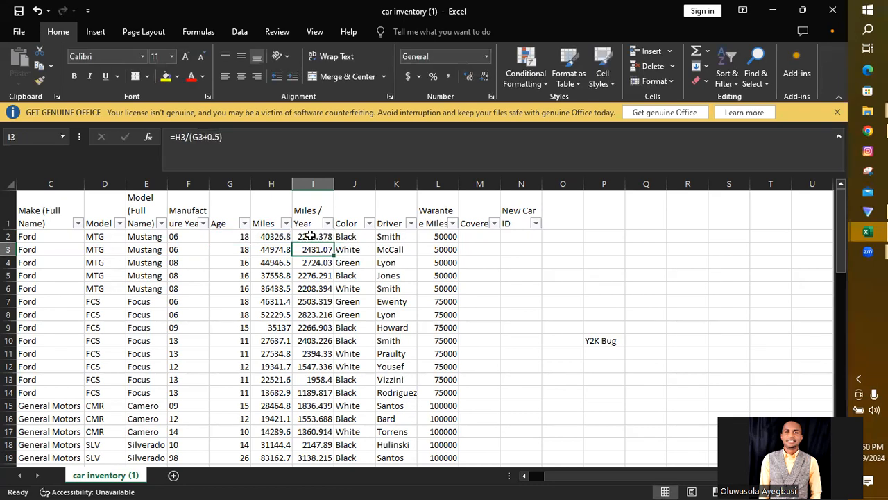
Step: Fill the Miles / Year formula from I2 down the column to the last car in row 53
click(311, 236)
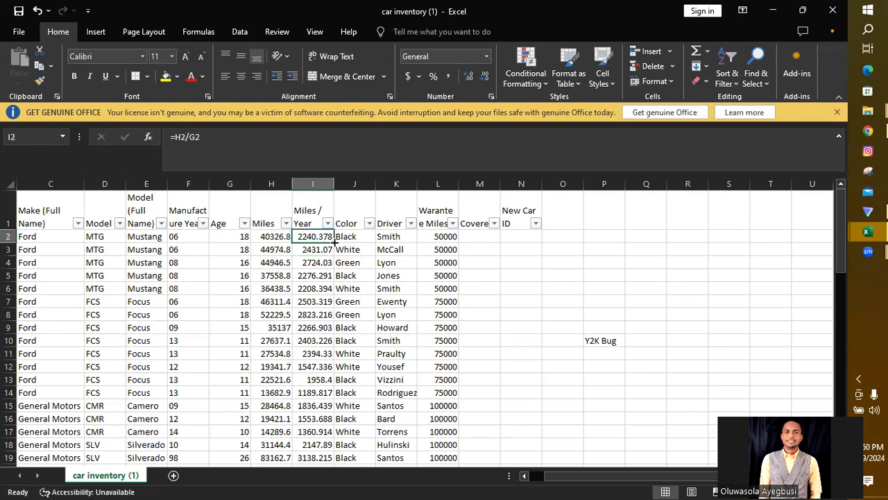
mouse_move(335, 240)
mouse_down()
mouse_move(336, 480)
mouse_move(328, 408)
mouse_up()
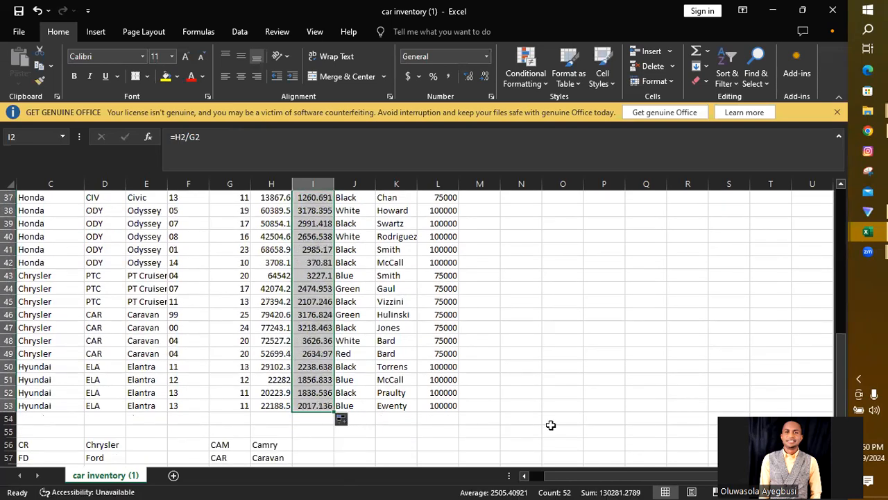
click(682, 388)
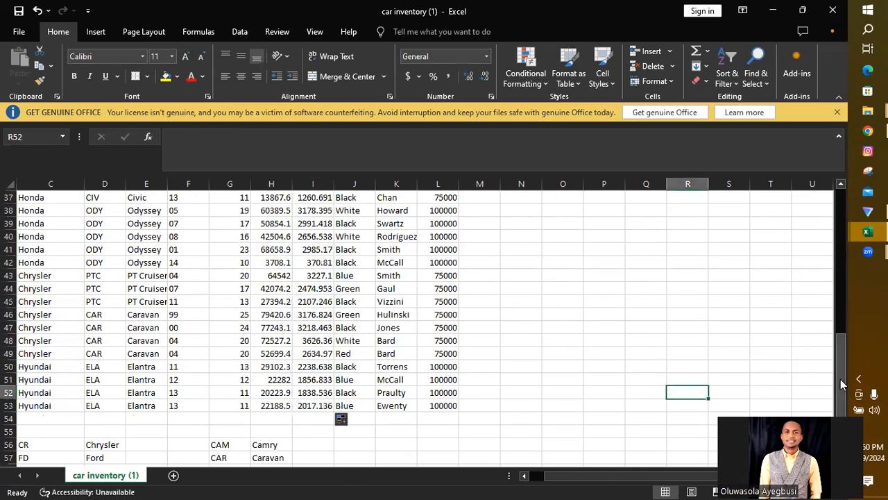
Step: Start an IF formula in M2 that tests whether the first car's Miles are within its warranty miles, H2<=L2
scroll(838, 359, up, 2)
scroll(815, 278, up, 6)
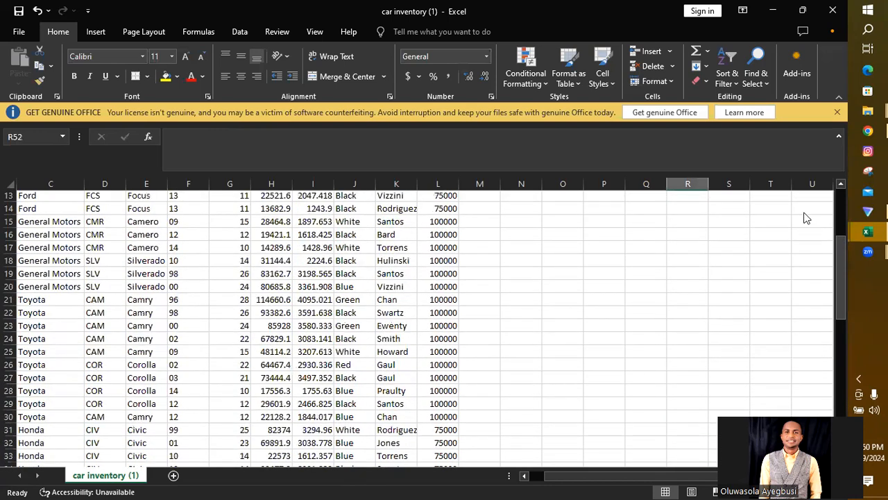
scroll(803, 208, up, 4)
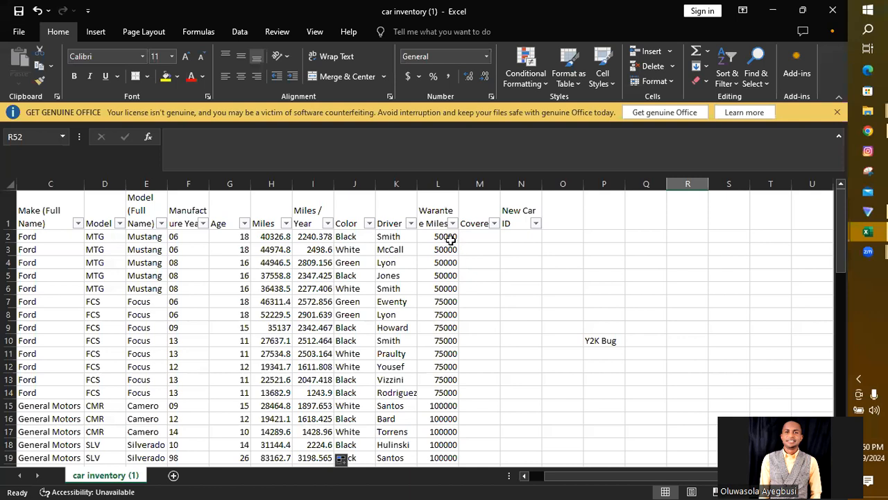
click(274, 236)
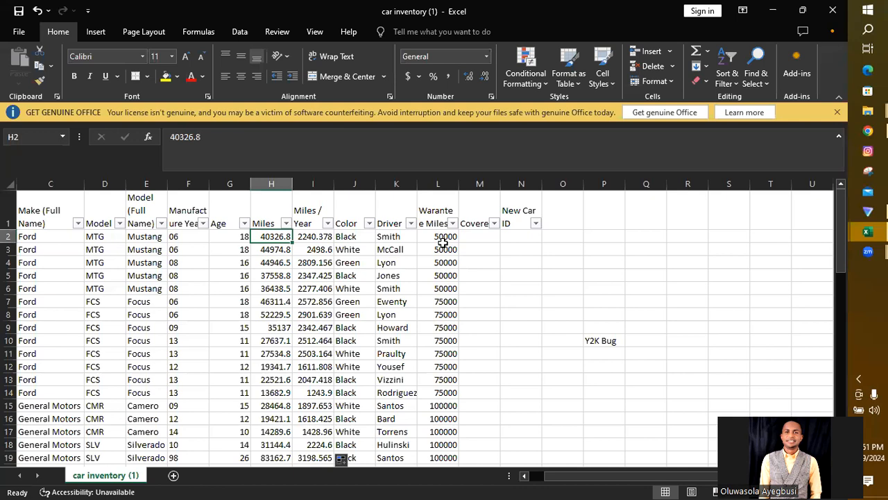
double_click(486, 237)
text(=)
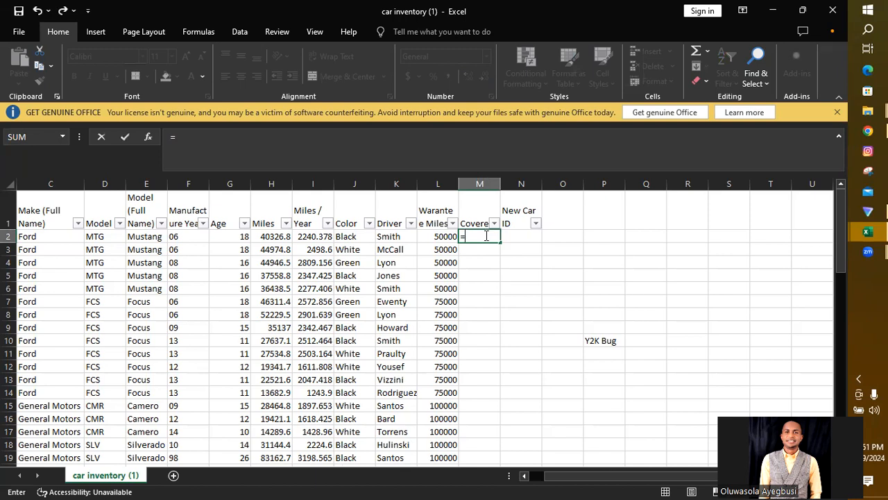
text(if)
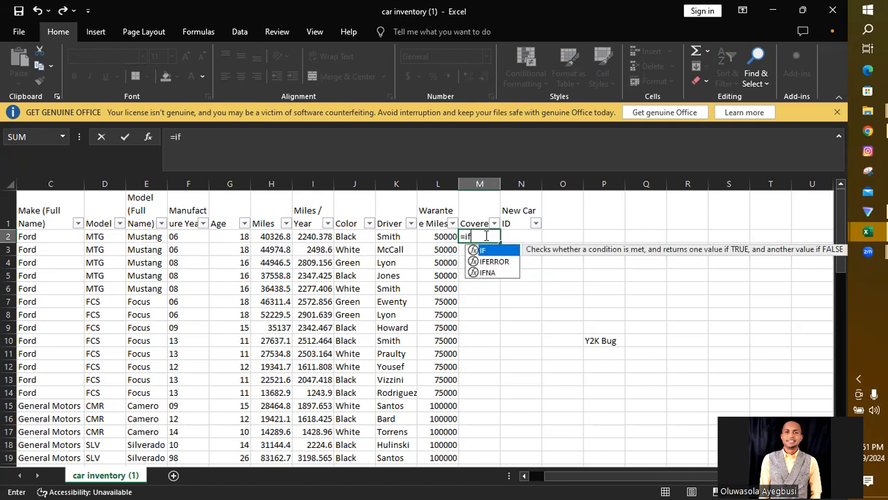
double_click(490, 253)
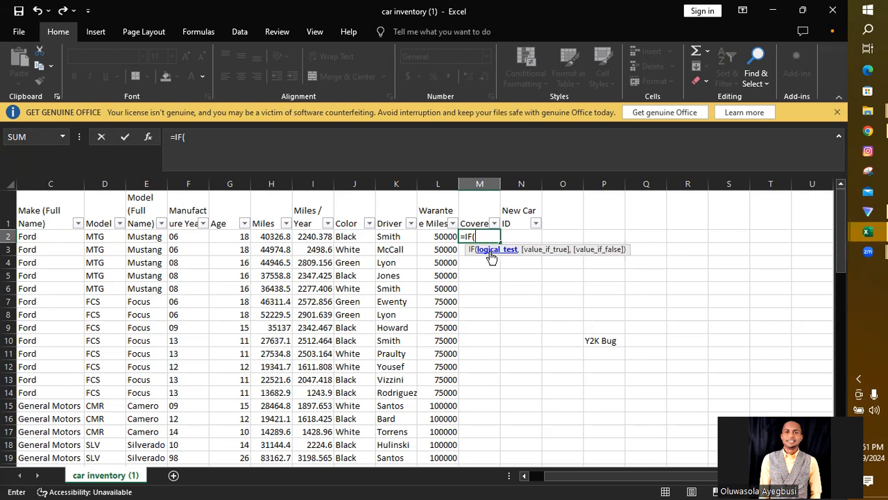
click(276, 237)
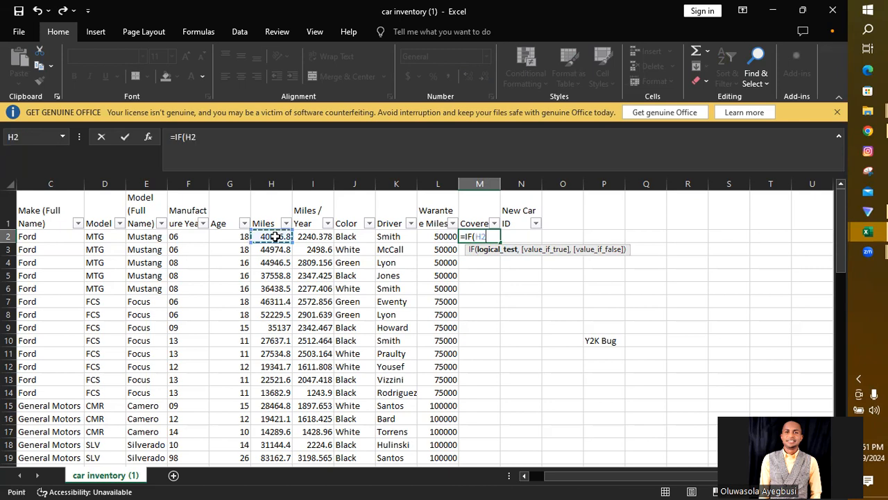
text(<=)
click(433, 236)
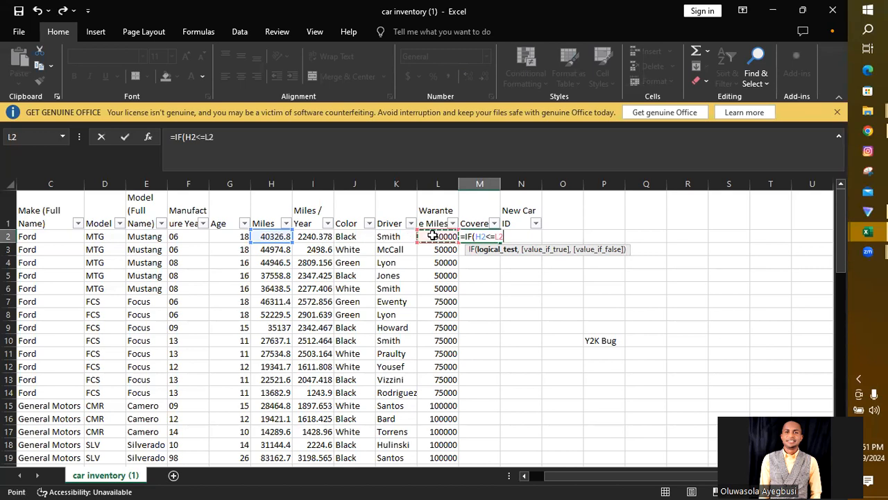
Step: Complete the IF formula in M2 to return "Covered" when the test is true and "Not Covered" when it is false
text(,")
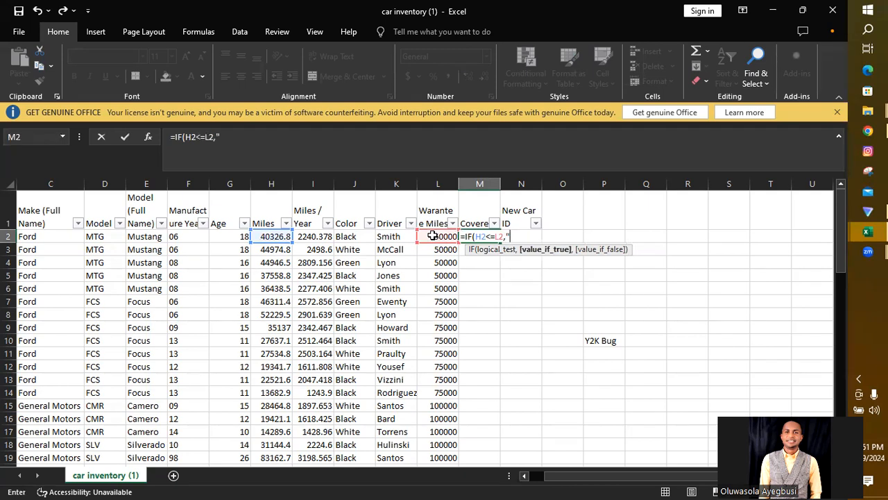
text(Covered",)
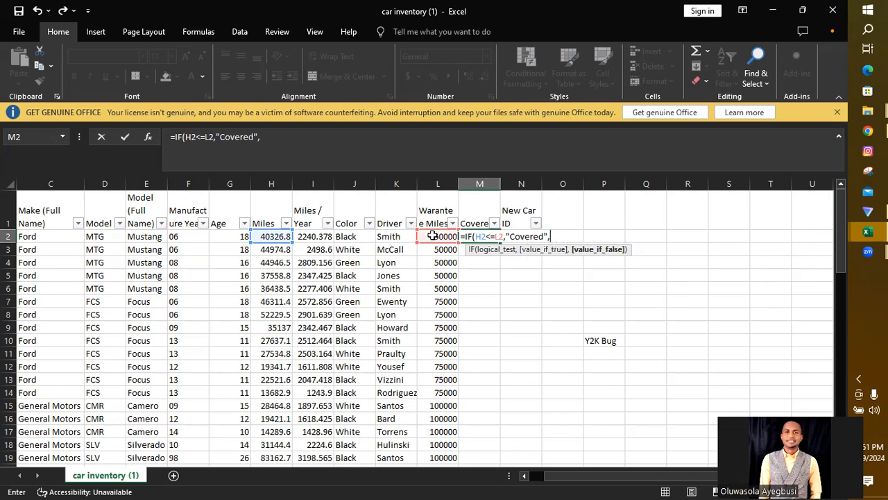
text("Not Covered)
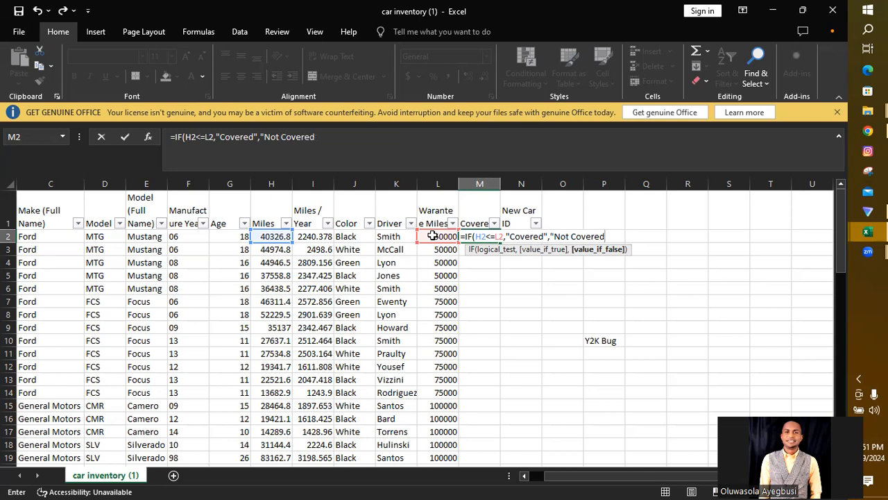
text("))
key(Return)
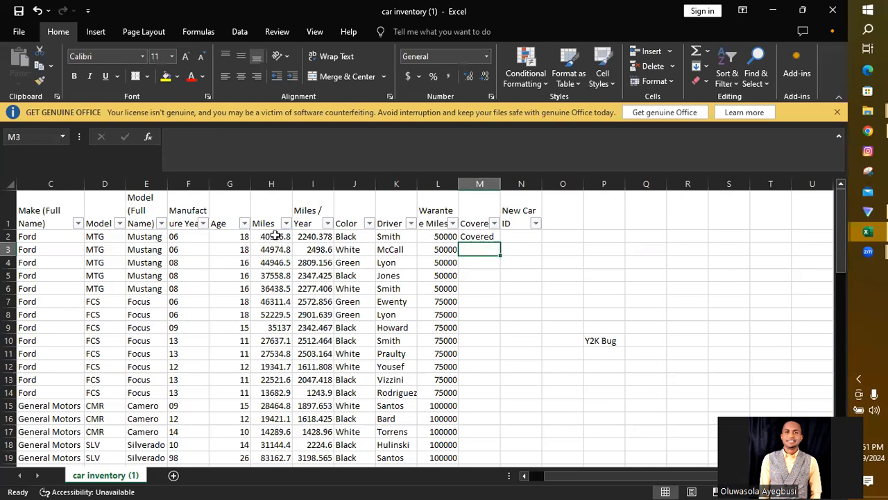
Step: Open the coverage formula in M2 to review its references and arguments
click(484, 237)
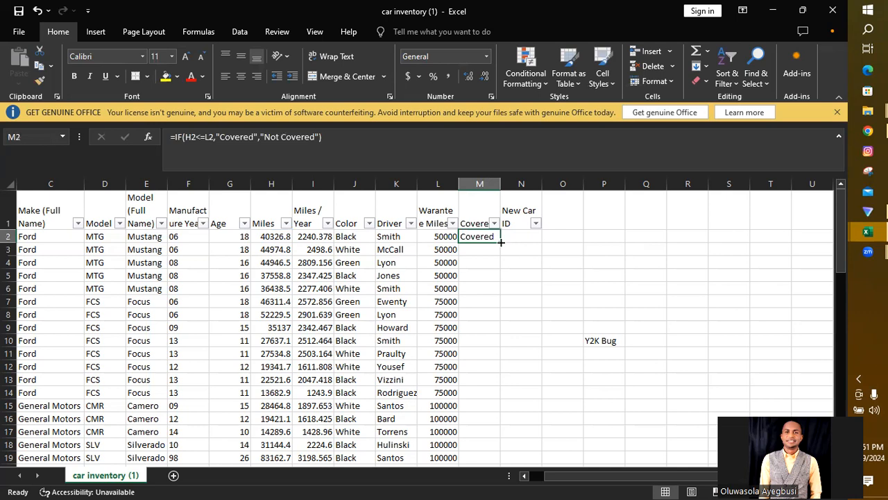
double_click(480, 235)
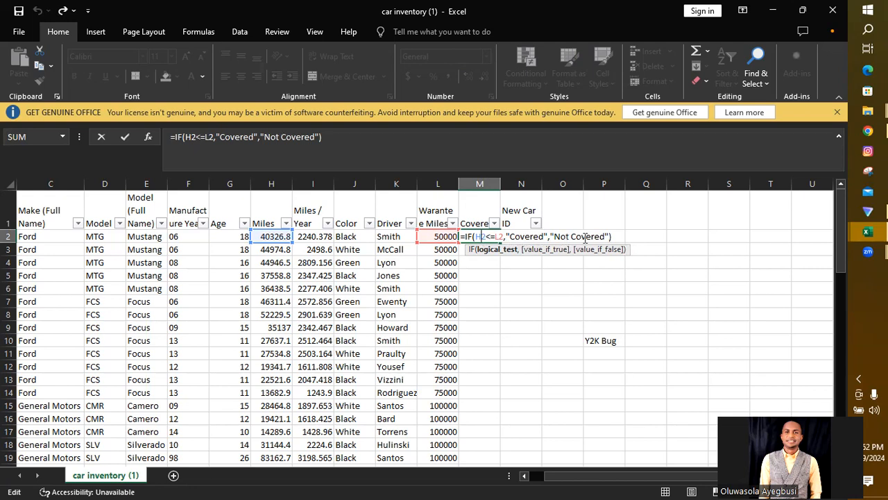
key(Return)
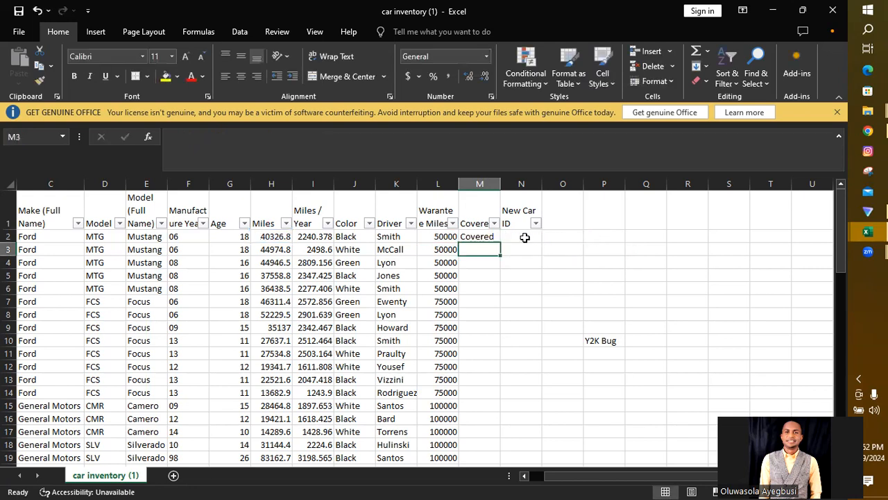
Step: Fill the coverage formula from M2 down to the last car in row 53 and auto-fit the width of column M
click(489, 236)
drag(500, 240, 486, 424)
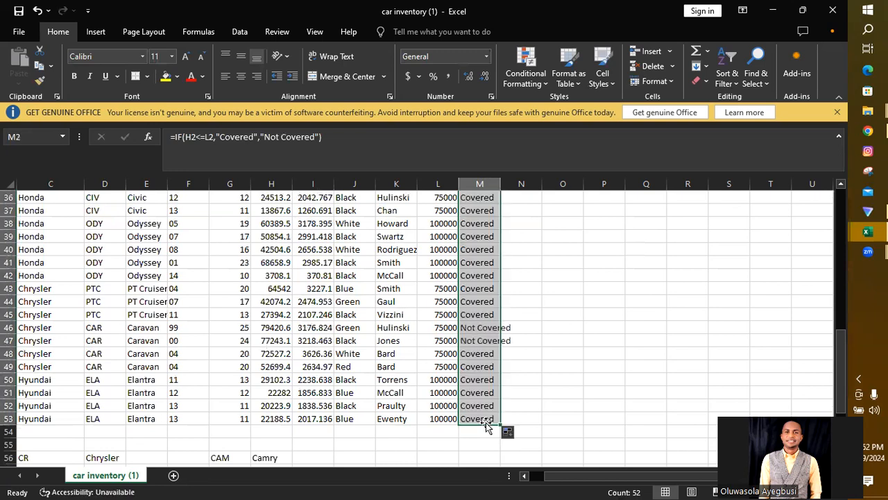
double_click(499, 184)
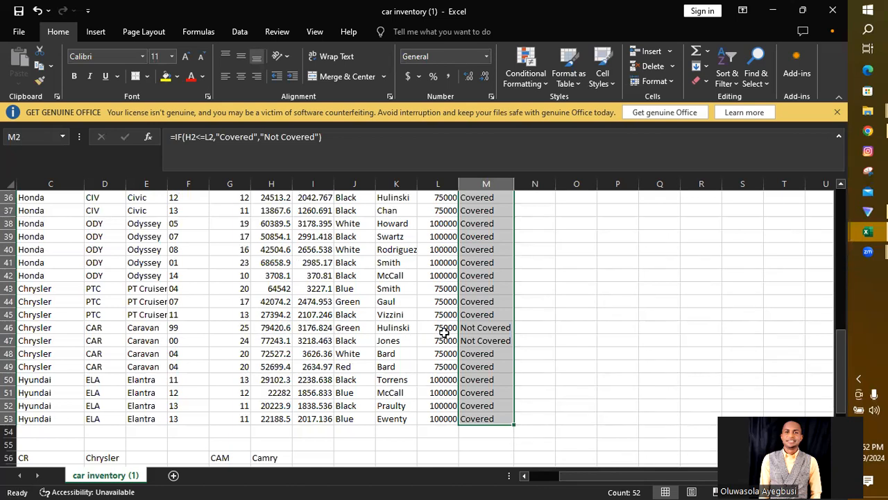
Step: Copy the first car's ID from A2 to the empty cell P5 and auto-fit the width of column P
drag(841, 396, 829, 232)
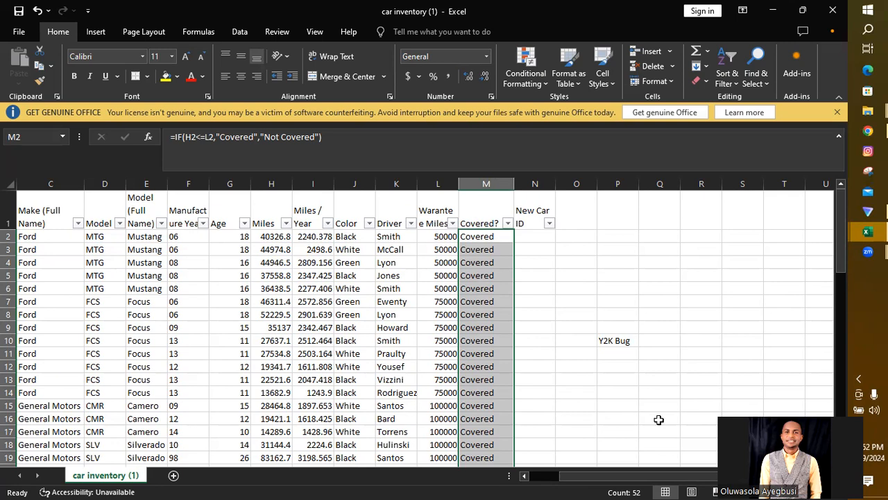
drag(611, 476, 551, 477)
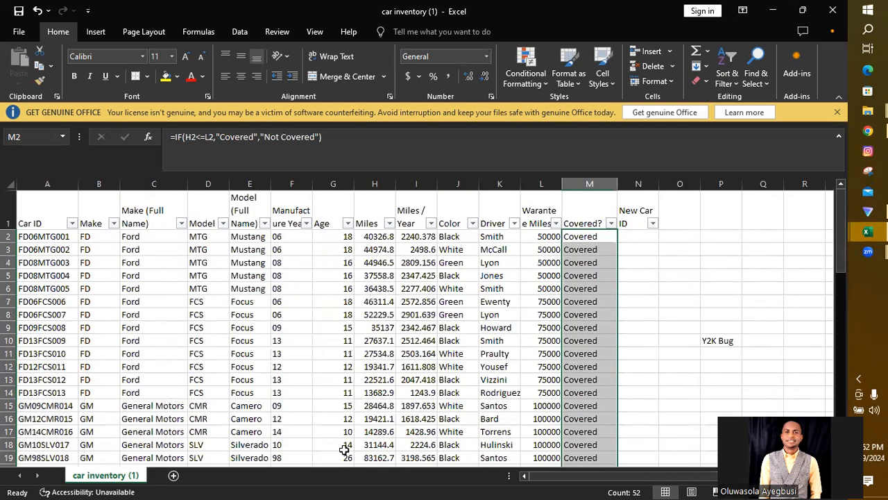
click(47, 236)
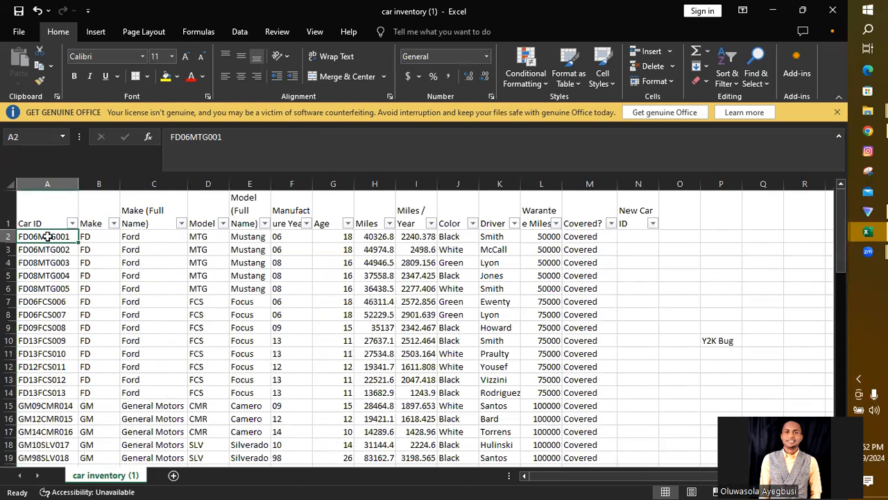
key(ctrl+c)
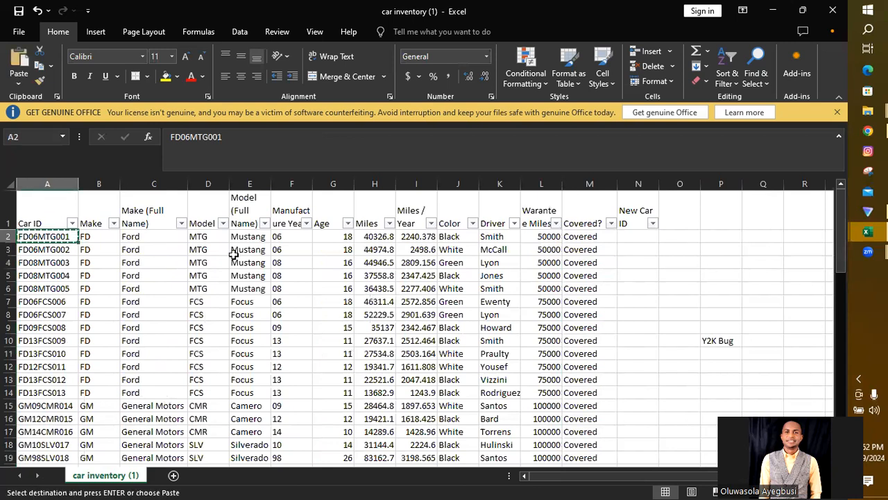
click(713, 276)
key(ctrl+v)
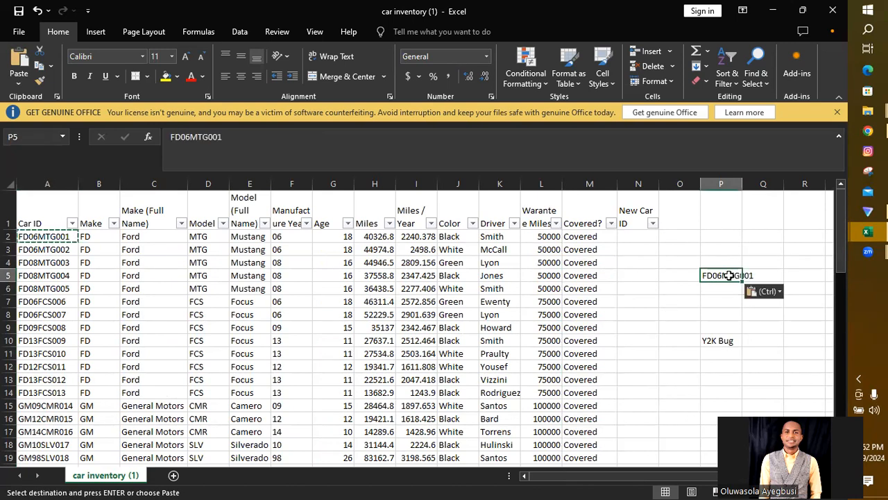
double_click(742, 183)
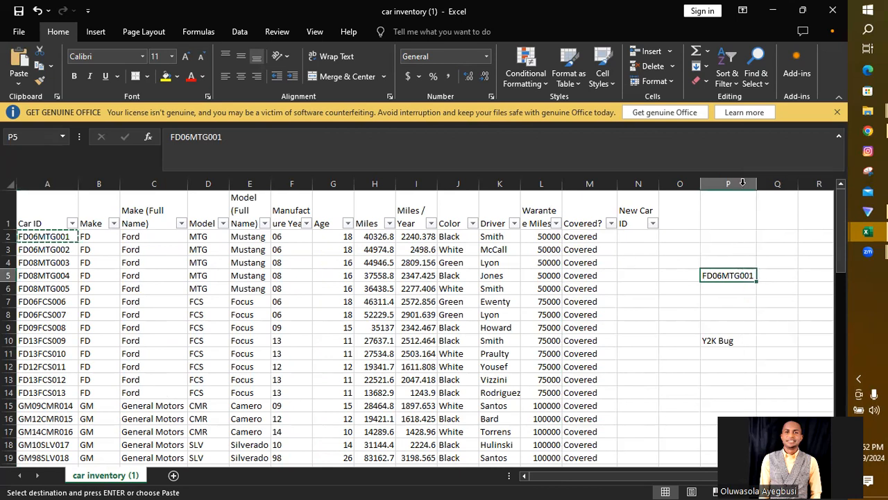
Step: Insert the color code BLA before 001 in the copied ID in P5, making it FD06MTGBLA001
double_click(741, 275)
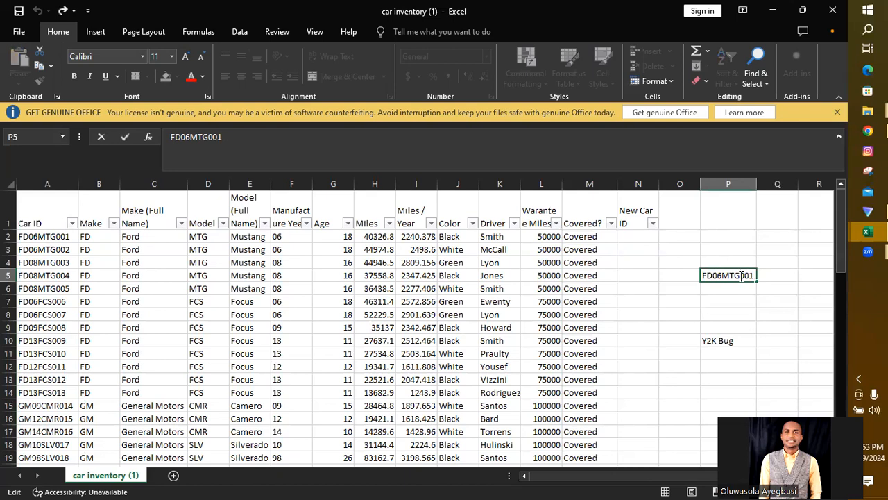
text(BLA)
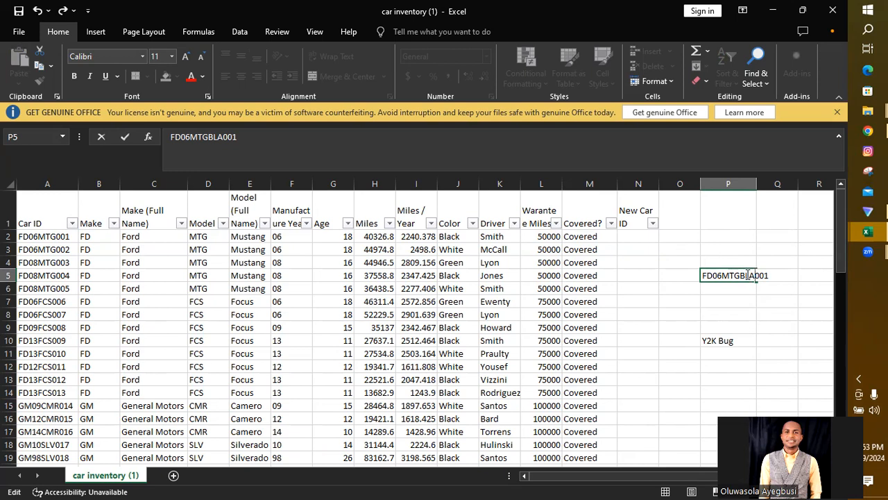
click(789, 297)
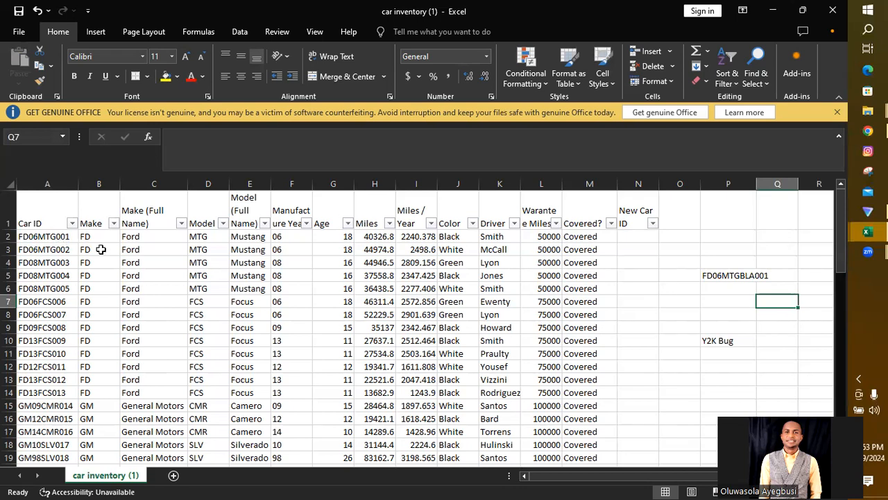
Step: Begin a formula for the first car's New Car ID in N2
click(632, 241)
text(=)
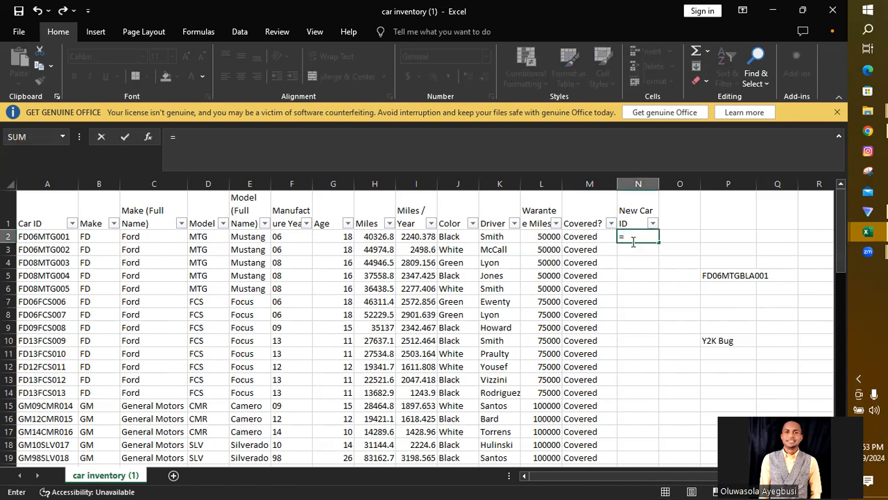
click(91, 239)
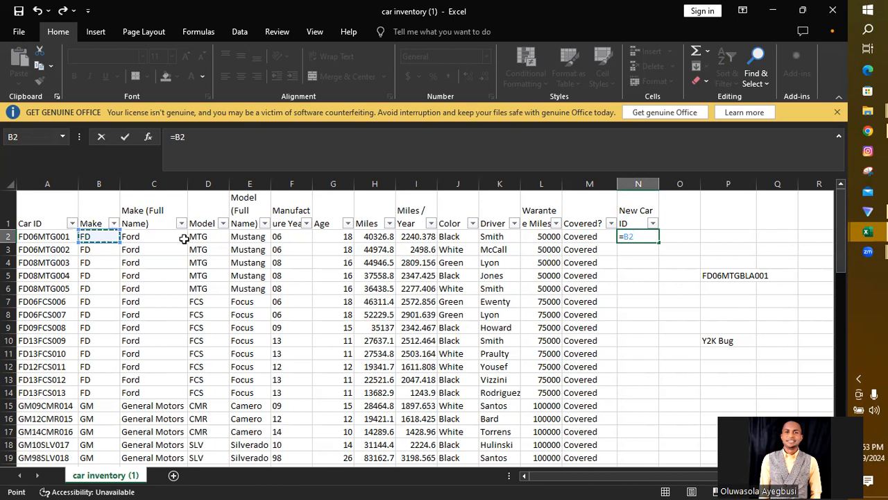
click(292, 240)
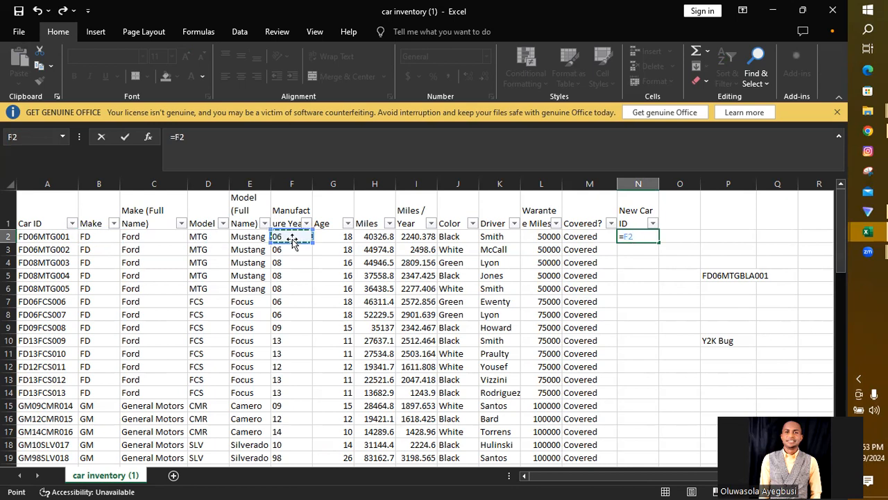
click(206, 236)
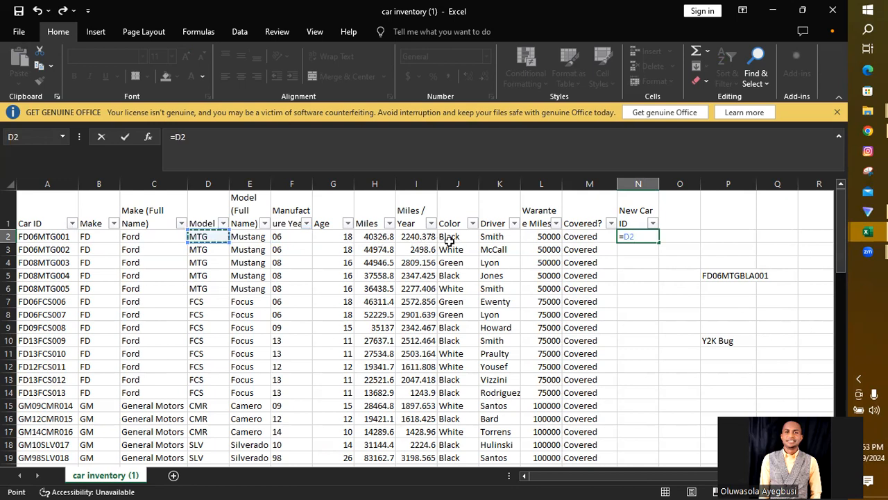
click(65, 237)
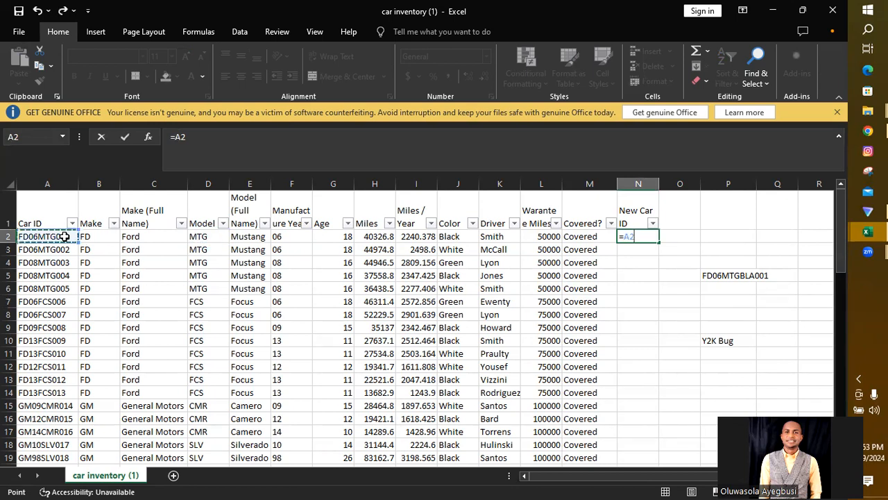
key(BackSpace)
key(BackSpace)
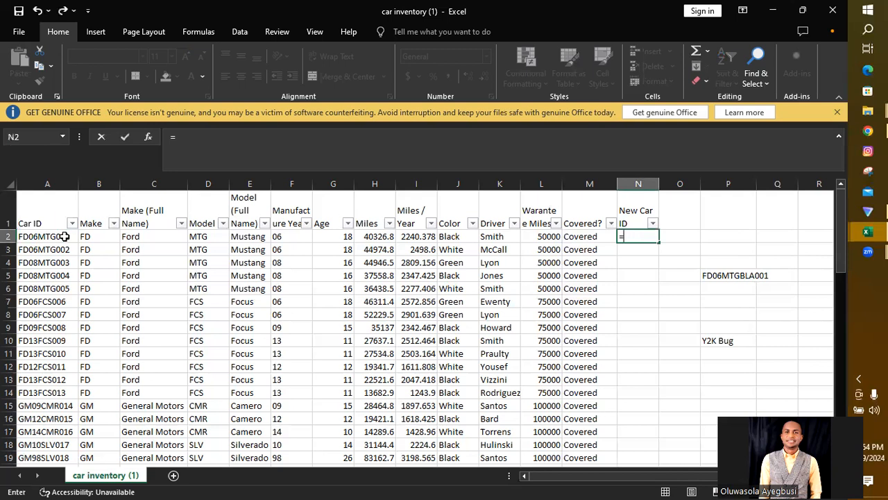
Step: Start a CONCATENATE formula in N2 that joins the first car's make B2, manufacture year F2 and model D2
text(CON)
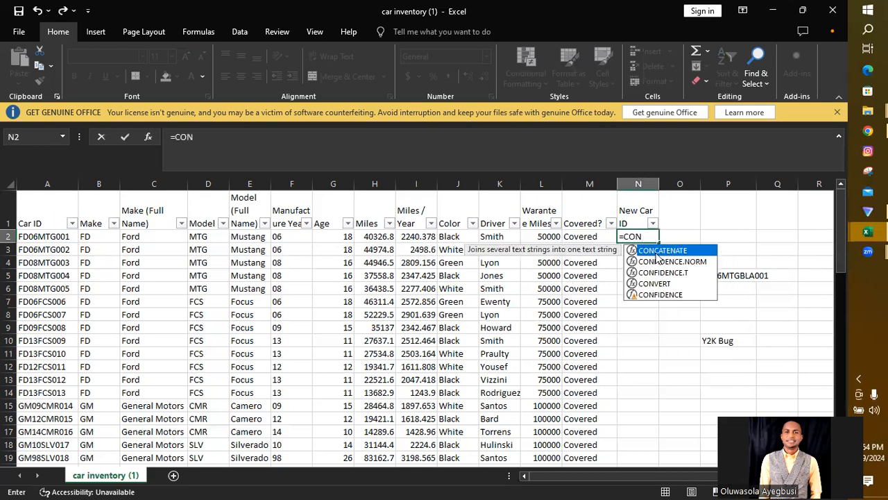
double_click(653, 251)
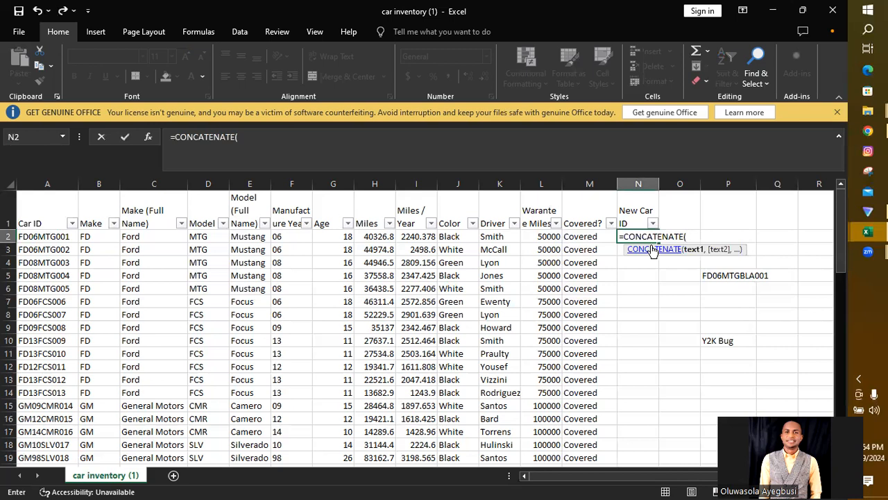
click(88, 237)
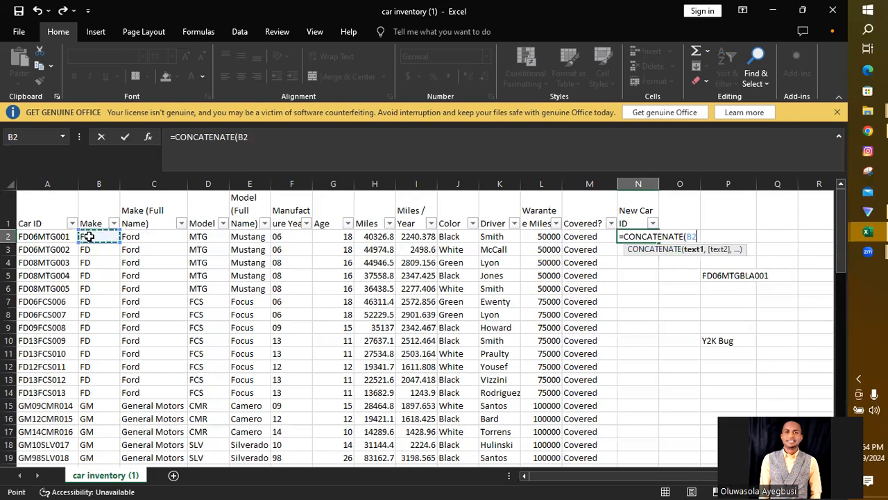
text(,)
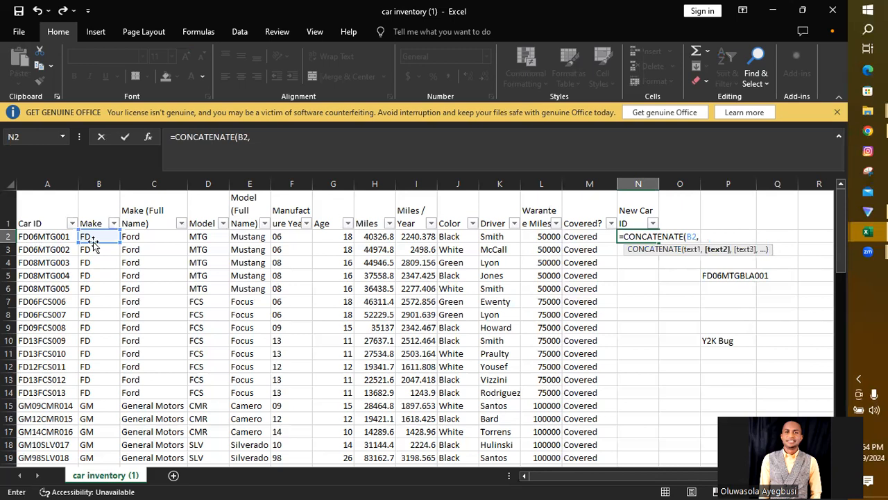
click(283, 237)
text(,)
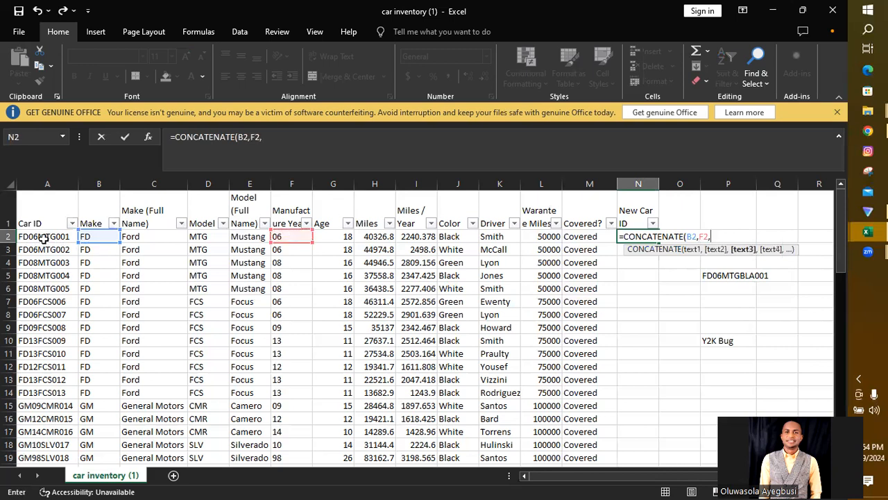
click(210, 238)
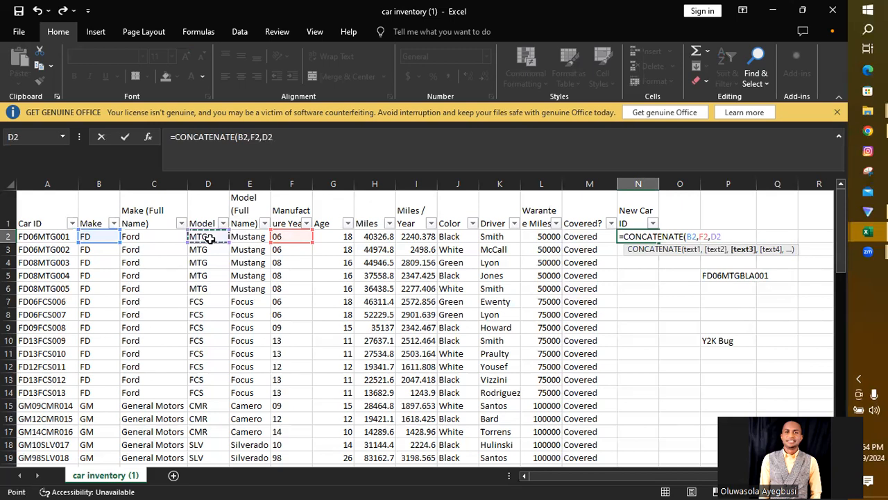
text(,)
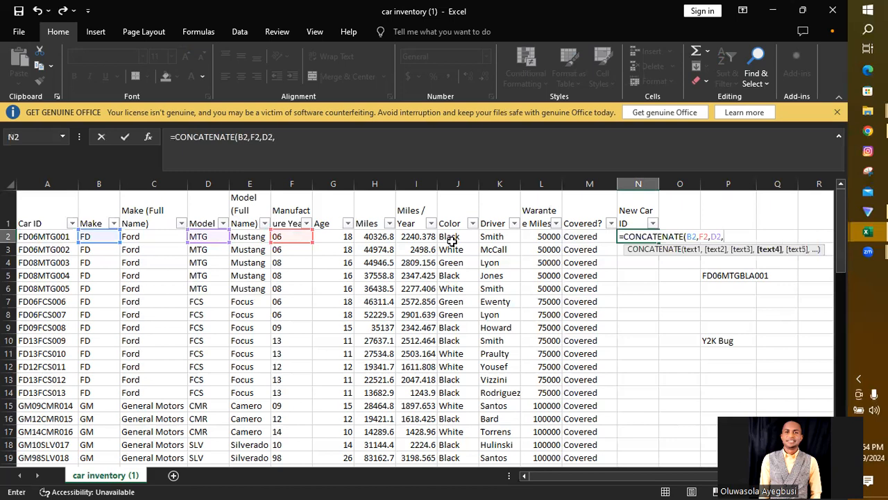
Step: Add the first three letters of the color in J2 to the N2 formula with LEFT(J2,3)
text(left)
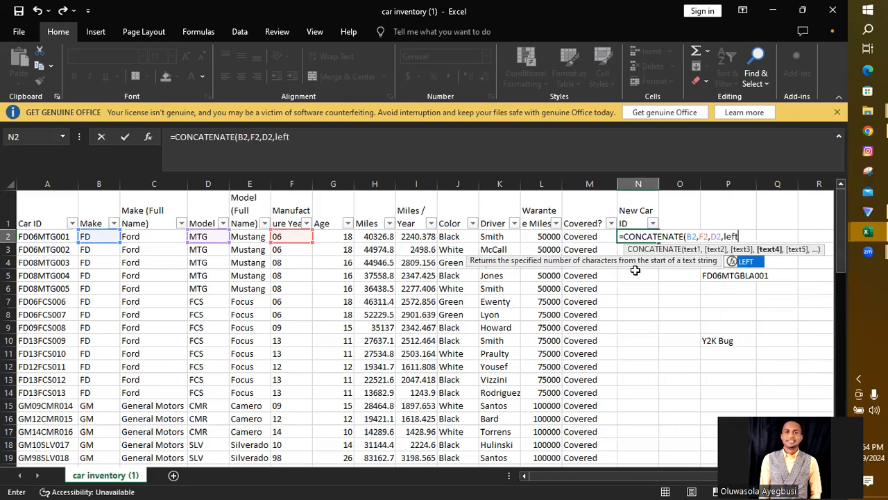
double_click(751, 263)
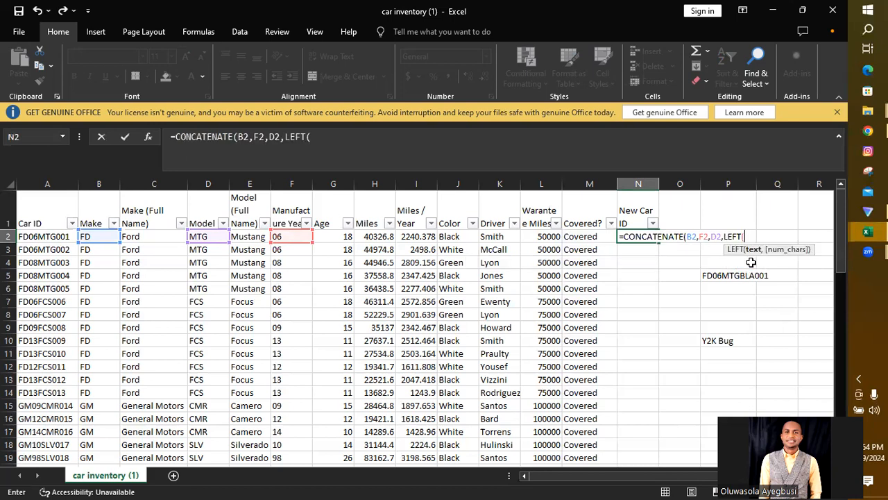
click(460, 236)
text(,)
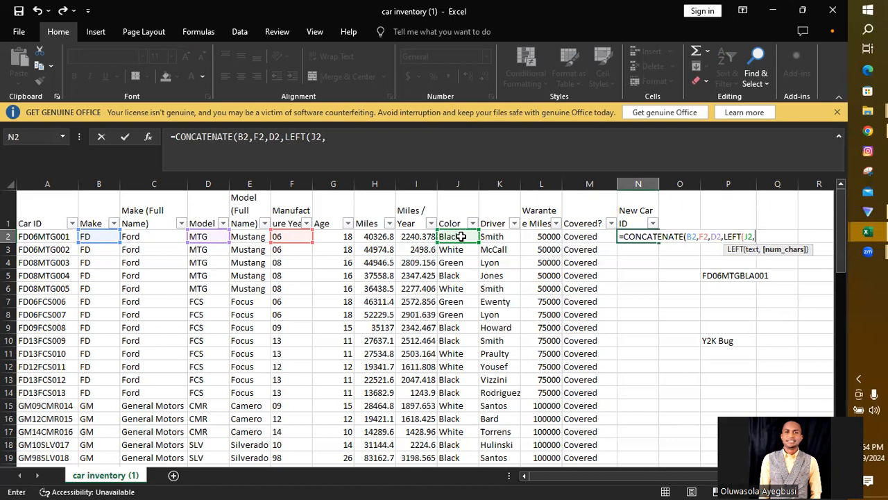
text(3))
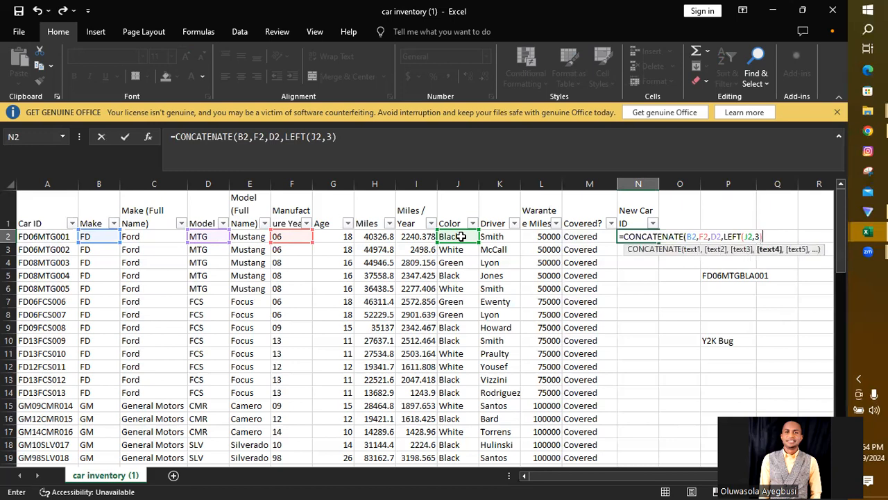
text(,)
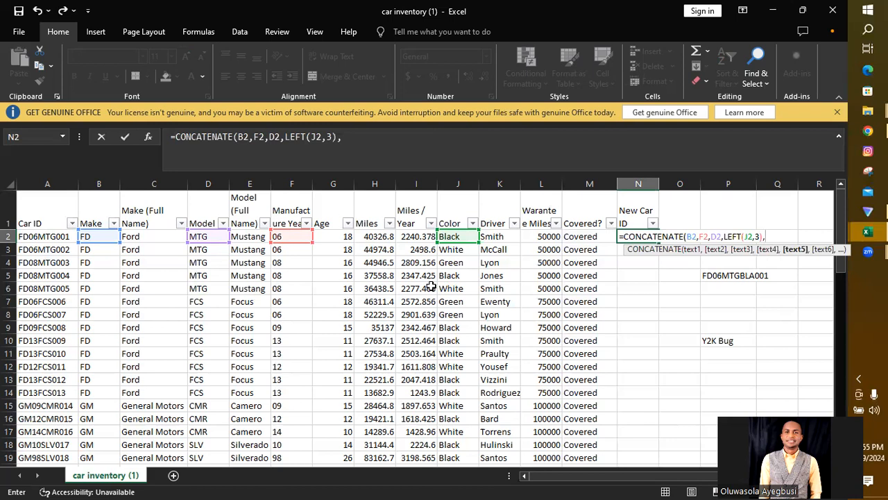
Step: Complete the N2 formula with RIGHT(A2,3) for the last three characters of the Car ID, and auto-fit column N
text(right)
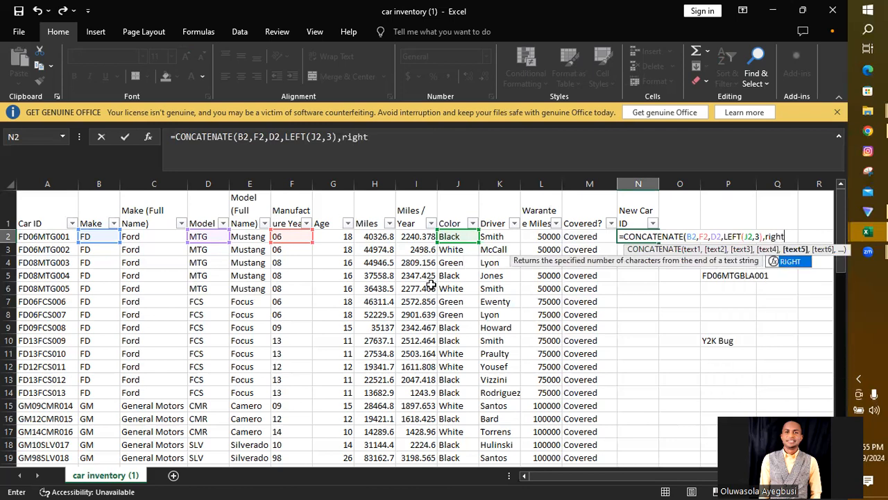
double_click(799, 261)
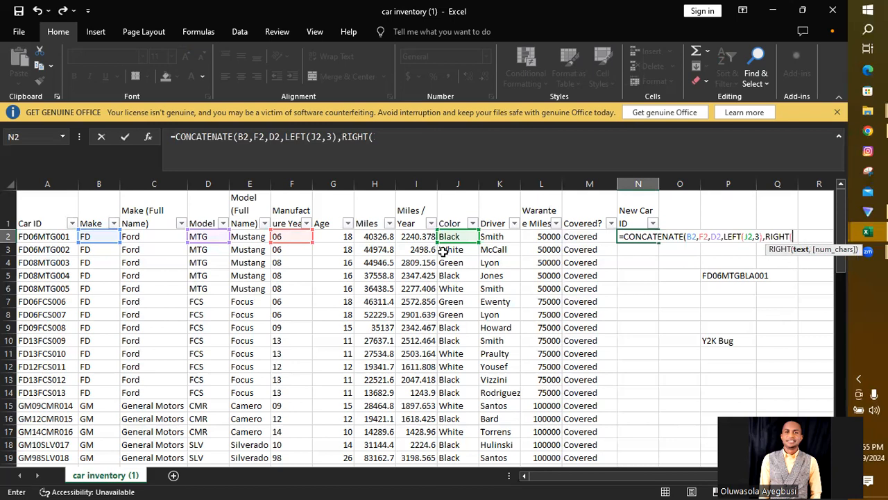
click(57, 237)
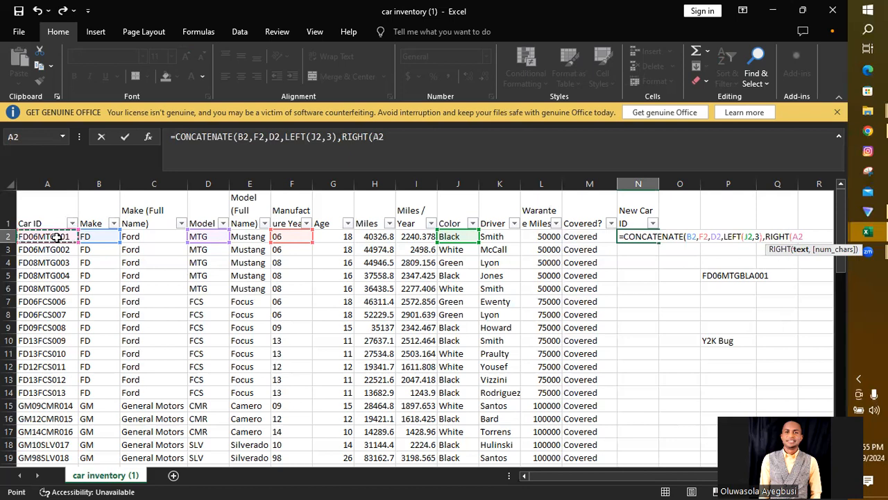
text(,3))
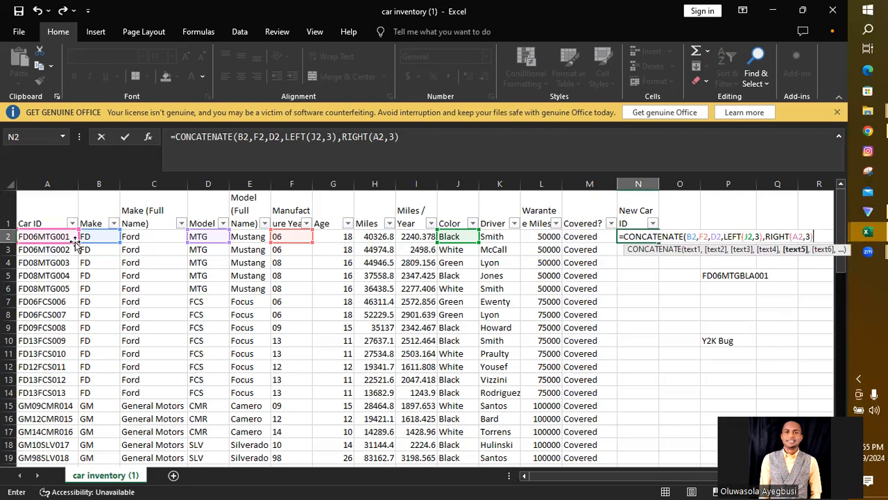
text())
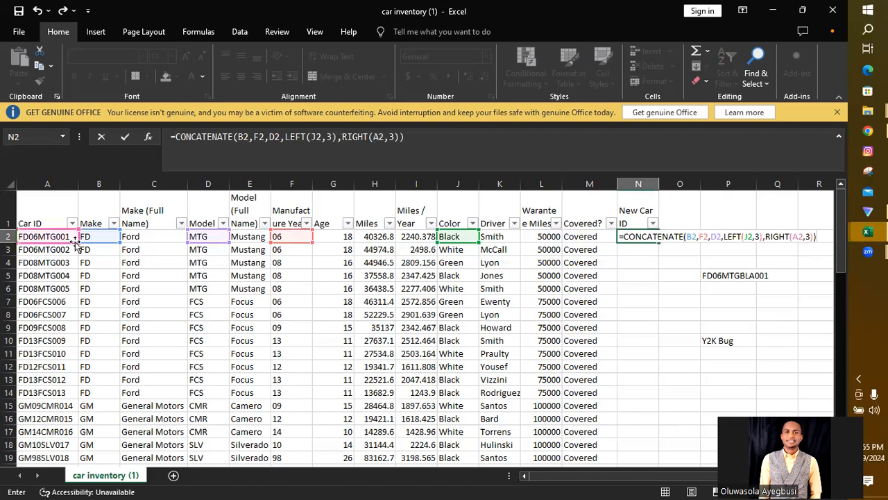
key(Return)
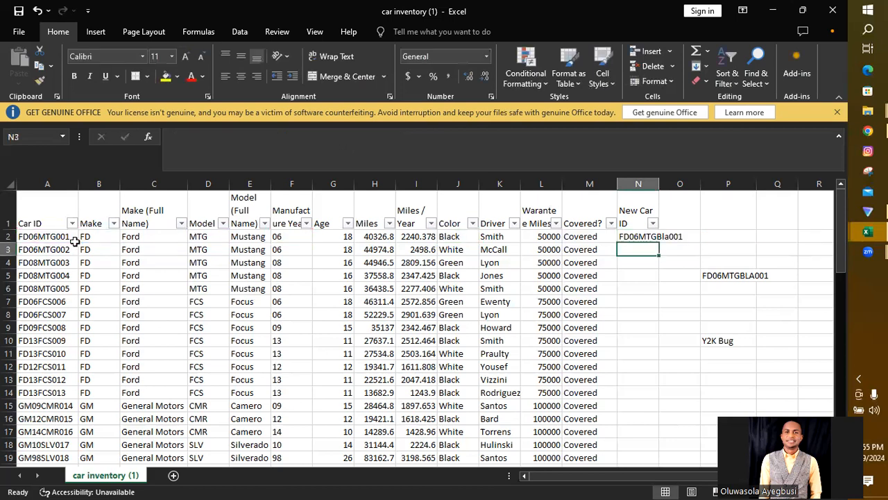
double_click(659, 183)
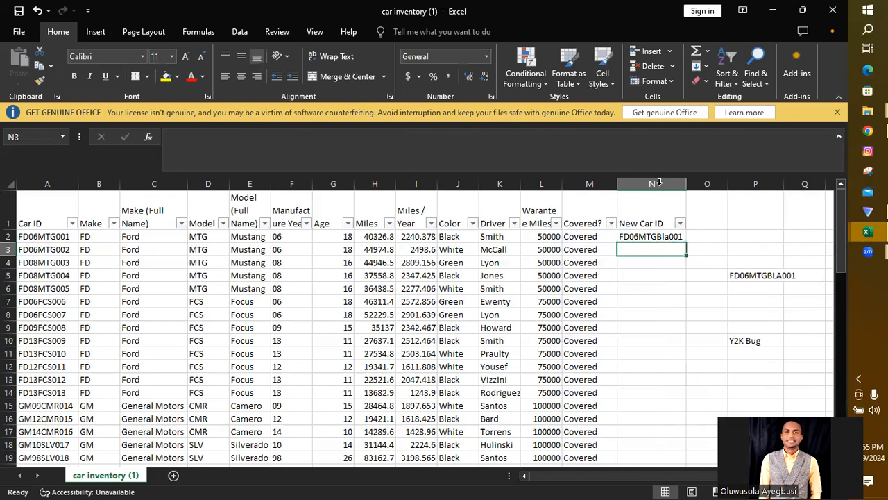
Step: Wrap LEFT(J2,3) in UPPER in the N2 formula, making it =CONCATENATE(B2,F2,D2,UPPER(LEFT(J2,3)),RIGHT(A2,3))
double_click(669, 237)
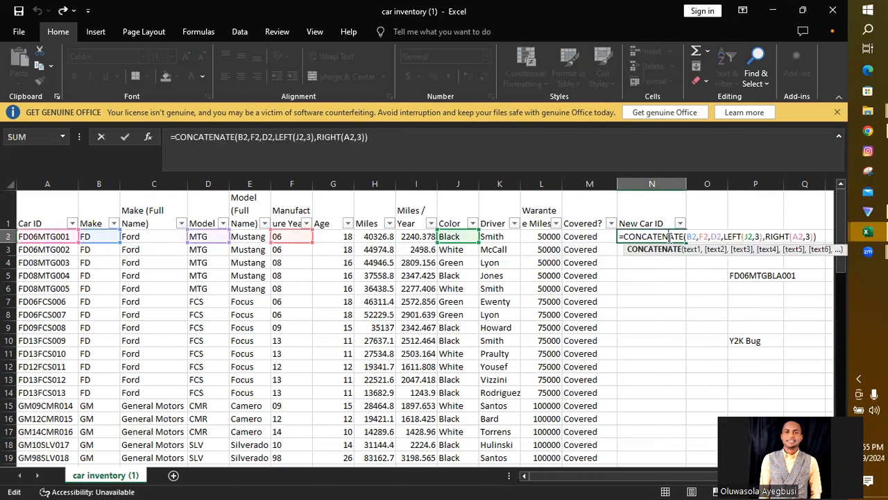
click(725, 237)
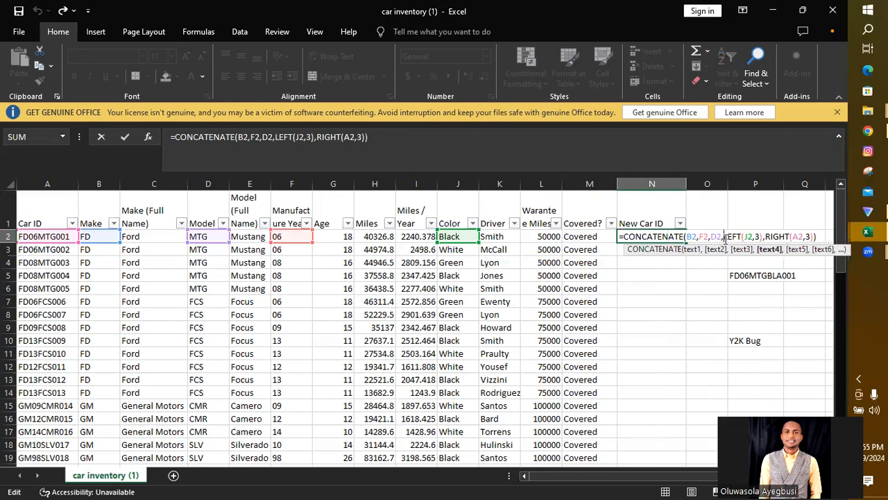
text(upper)
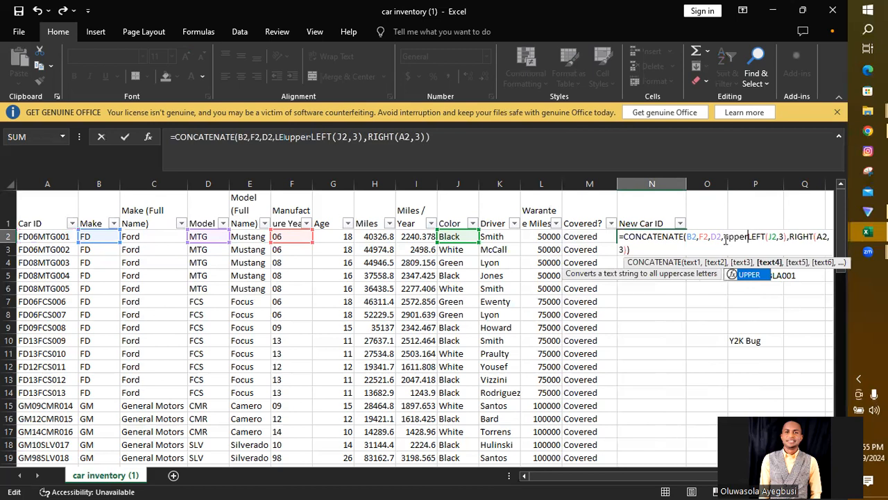
double_click(749, 275)
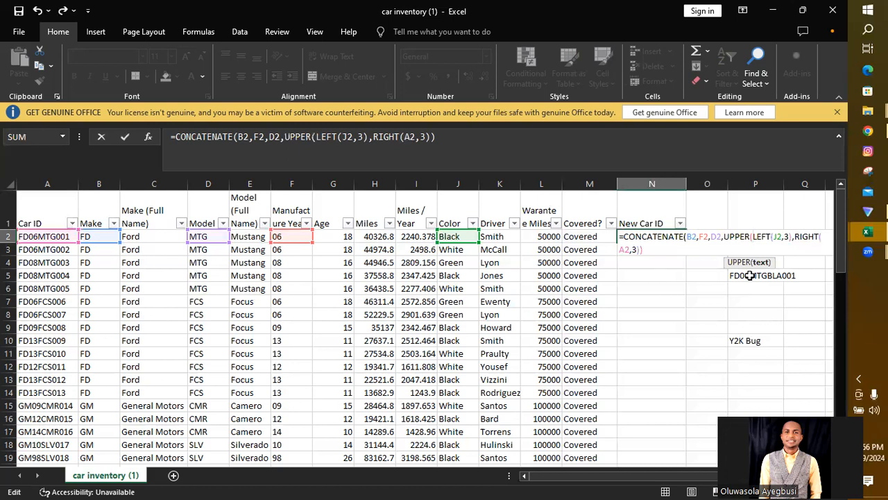
key(Right)
key(Right)
key(Right)
key(Right)
key(Right)
key(Right)
key(Right)
key(Right)
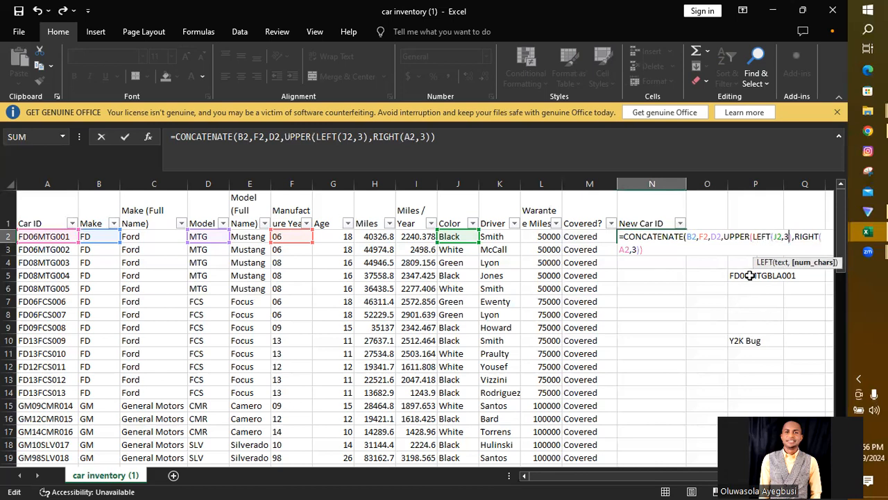
key(Right)
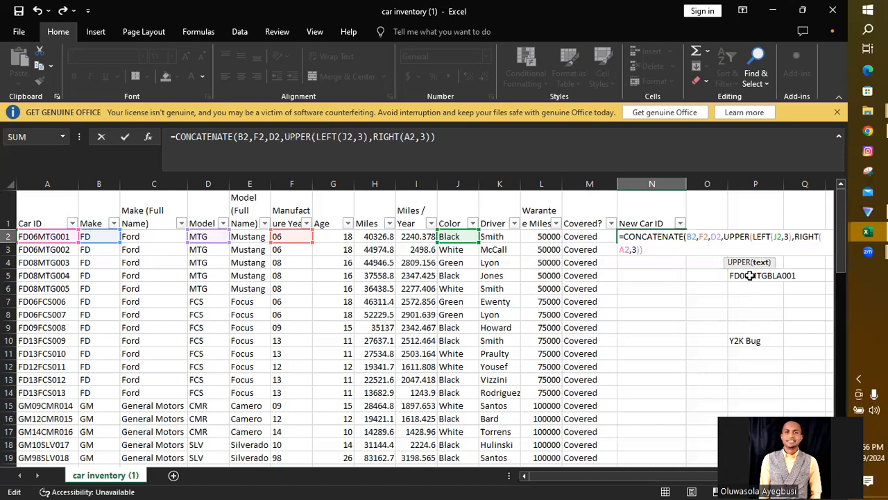
text())
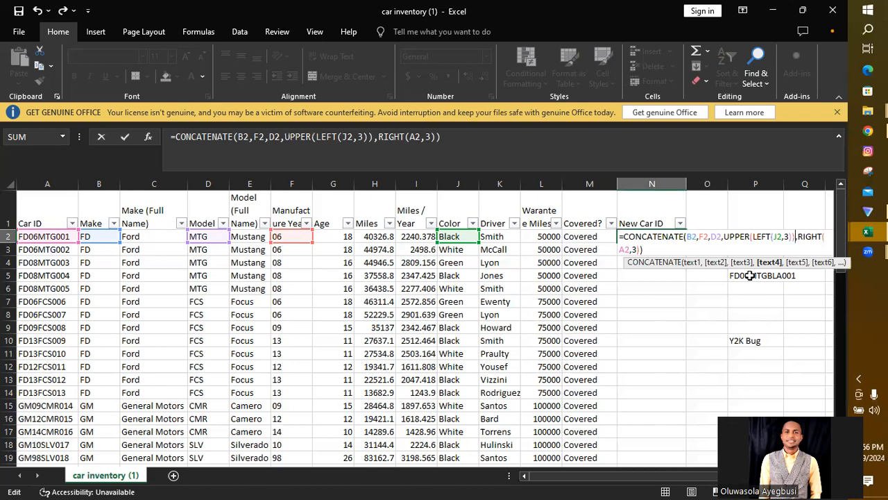
key(Return)
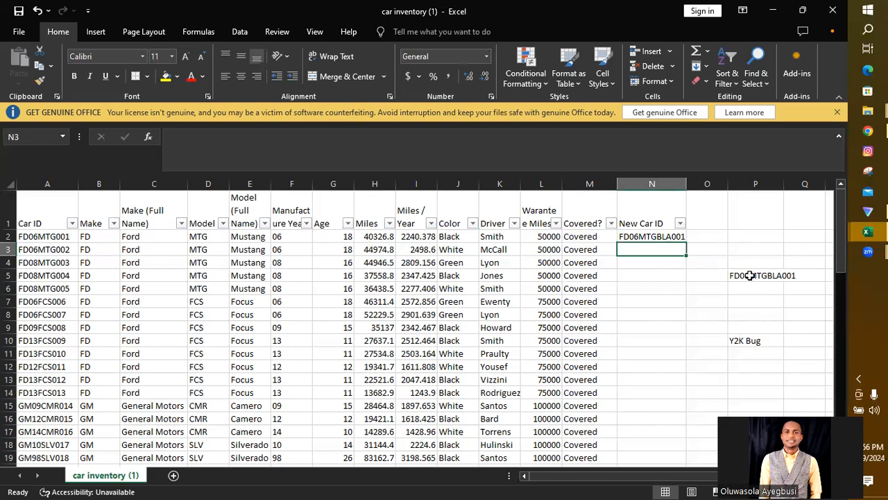
Step: Fill the New Car ID formula from N2 down to the last car in row 53
click(666, 237)
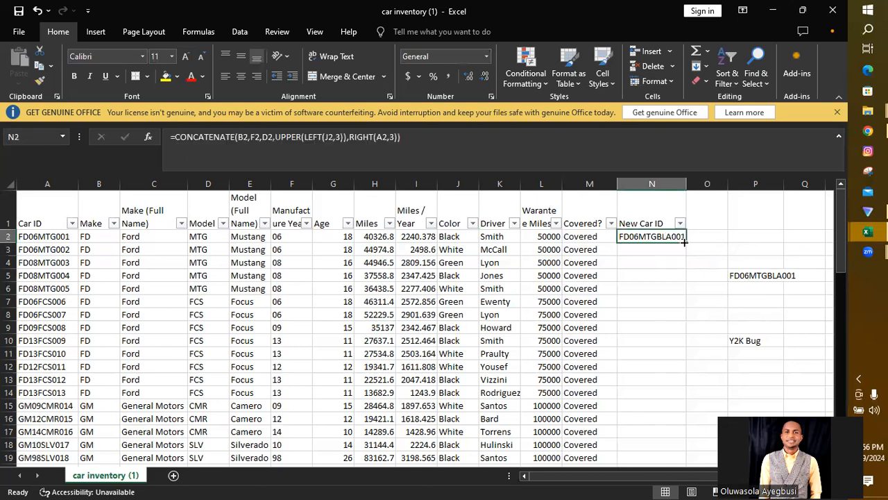
drag(684, 243, 667, 400)
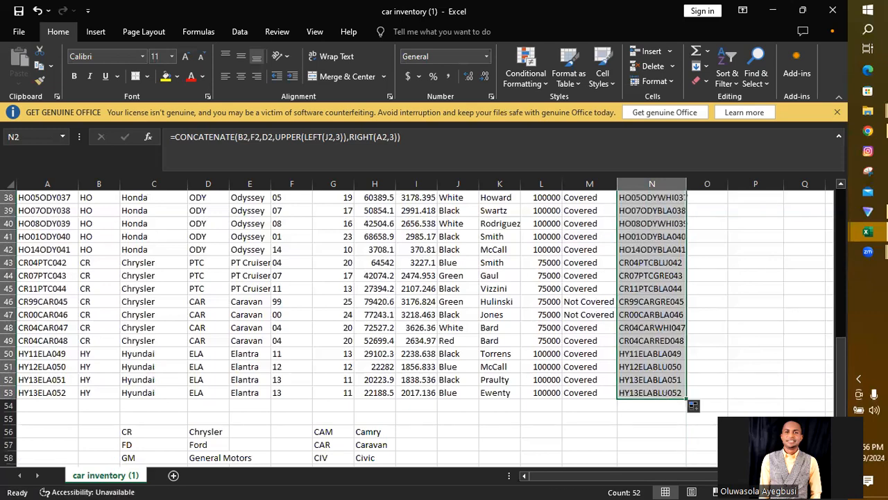
drag(841, 403, 837, 214)
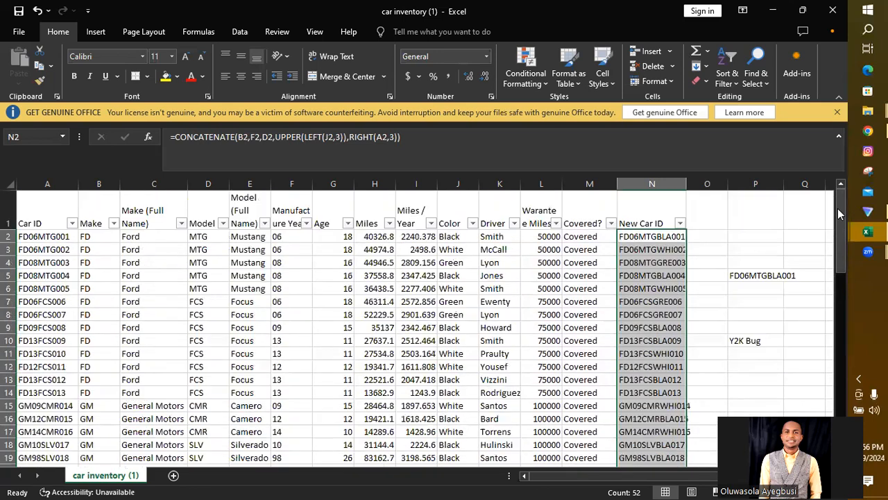
Step: Clear the sample ID in P5 and the Y2K Bug note in P10
click(768, 275)
key(BackSpace)
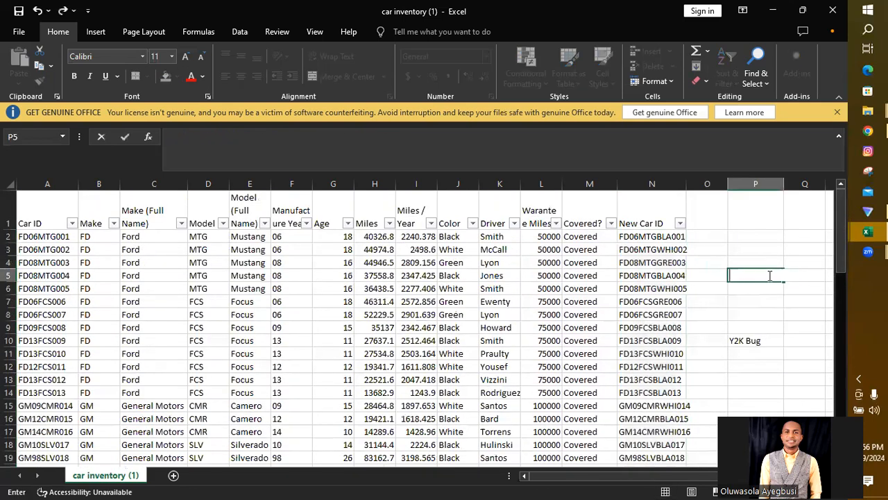
click(756, 340)
key(BackSpace)
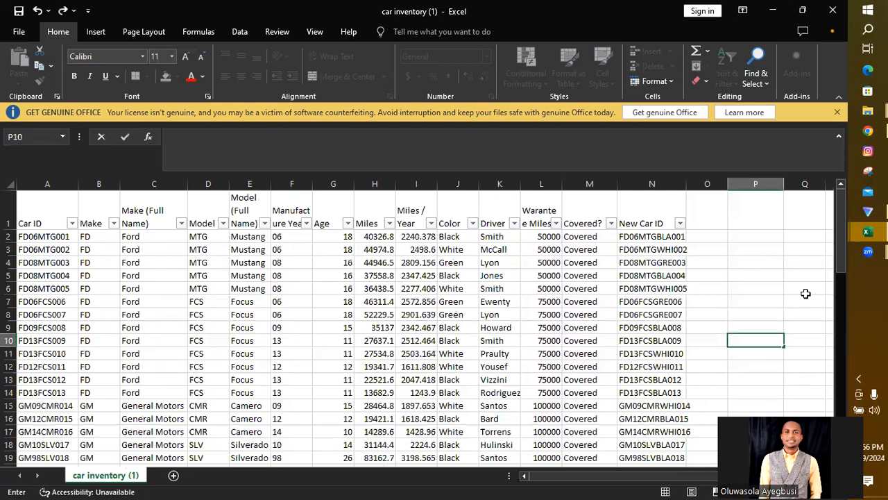
Step: Create a PivotTable on a new worksheet from the car inventory range A1:N53
click(498, 249)
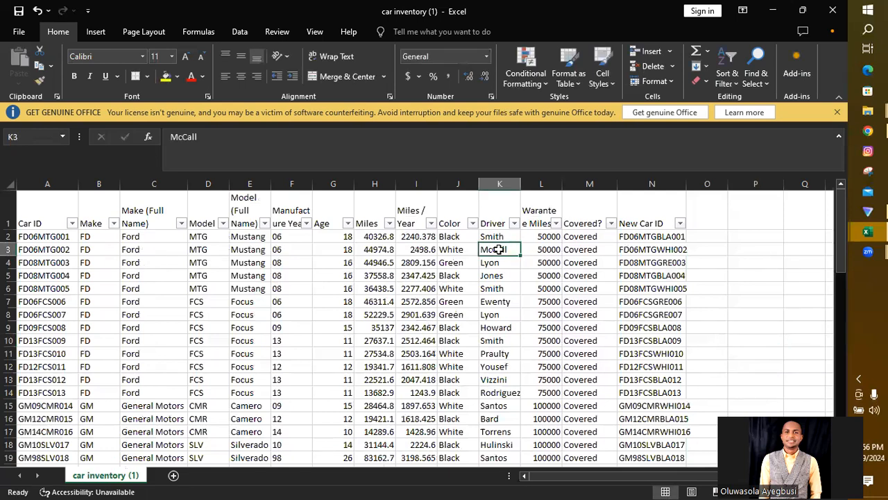
click(97, 34)
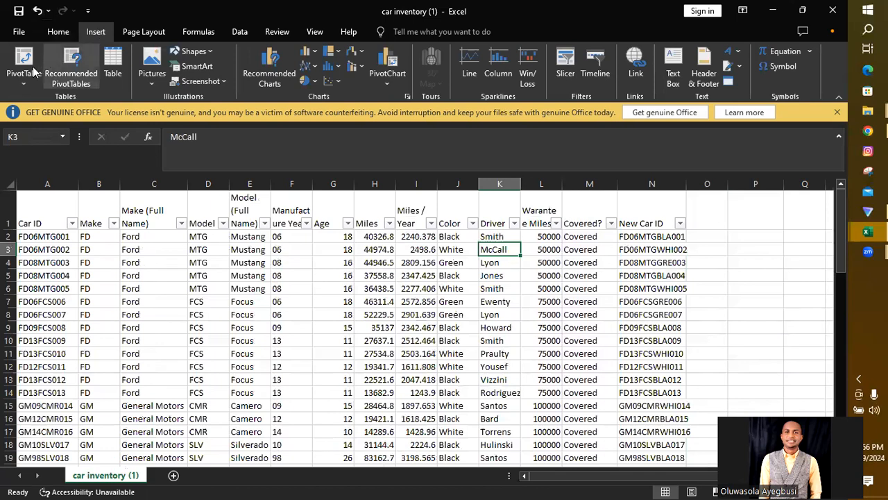
click(29, 72)
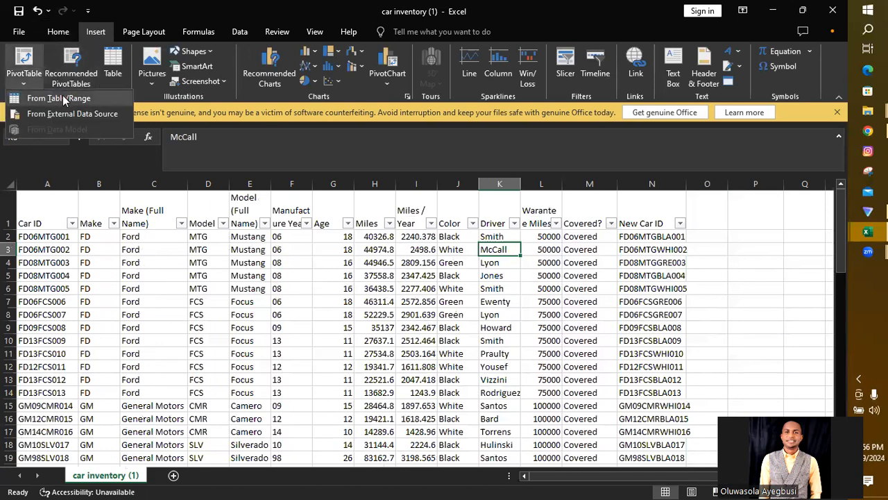
click(61, 97)
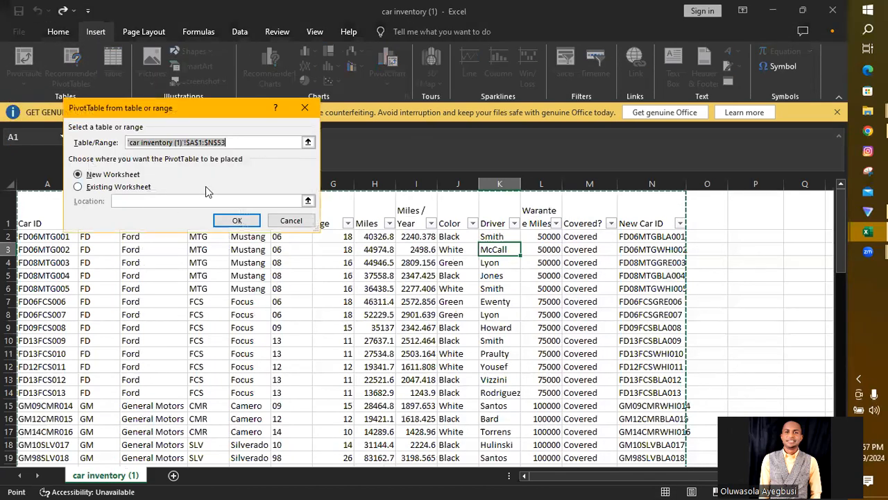
click(239, 221)
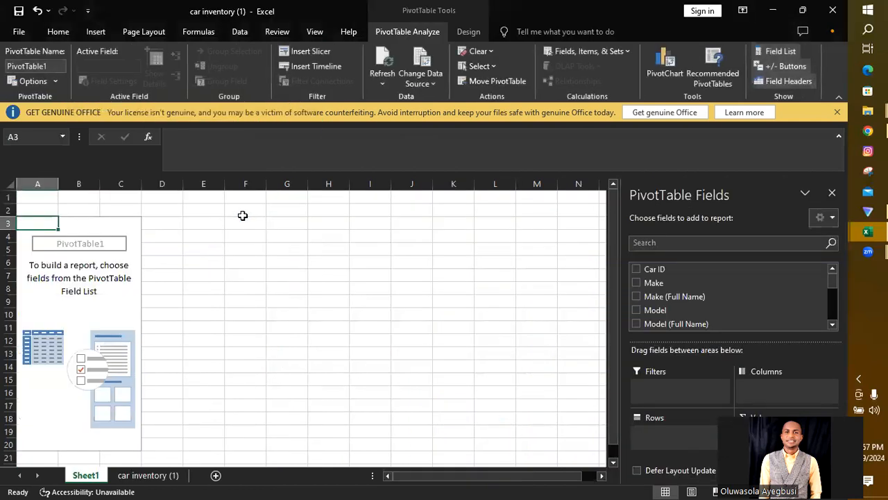
Step: Add Driver as the PivotTable's row field and Miles as its summed value field
drag(831, 276, 832, 299)
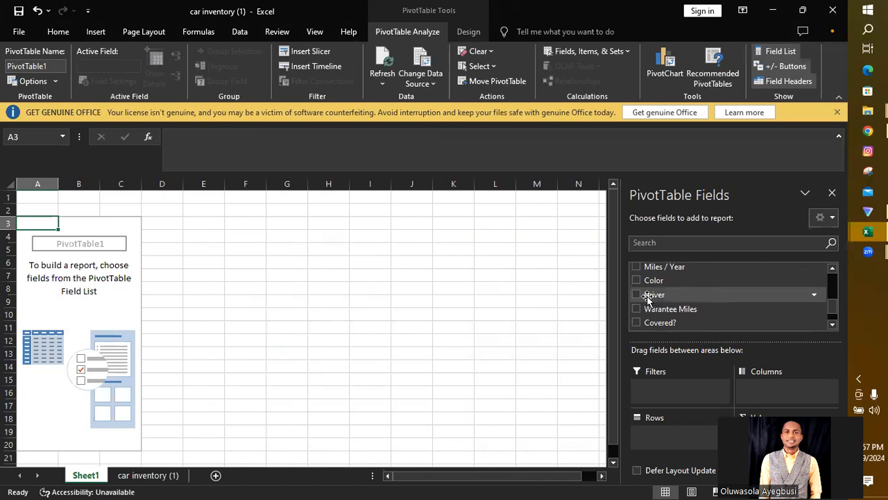
click(637, 294)
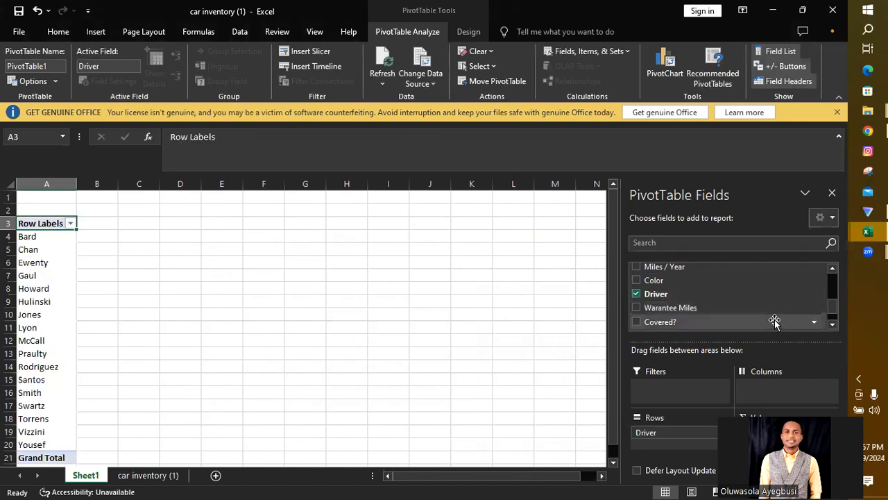
click(833, 269)
click(832, 269)
click(833, 269)
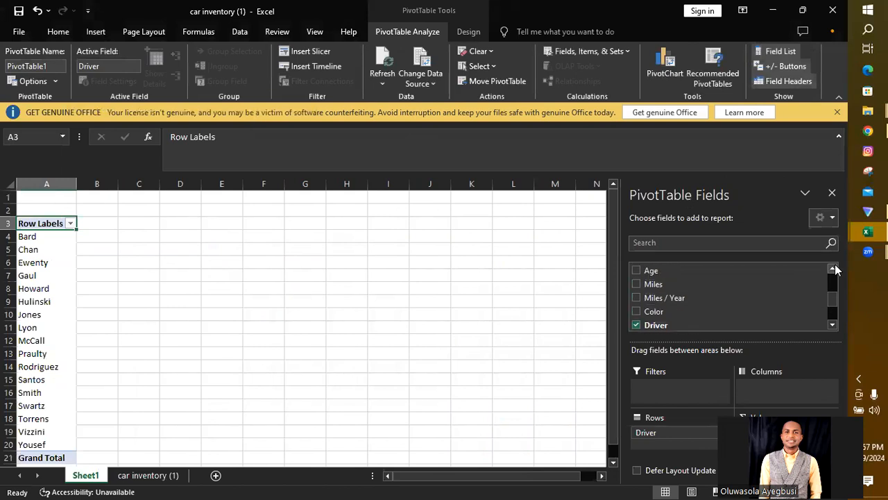
click(637, 285)
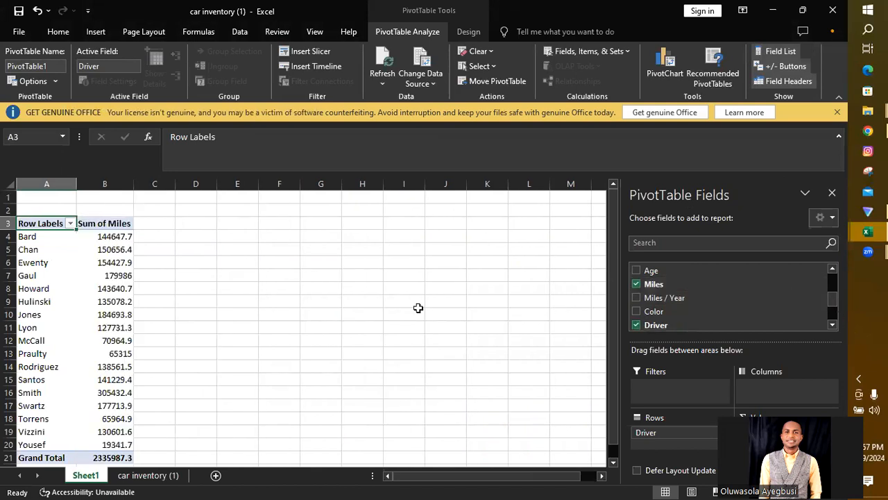
Step: Rename the PivotTable's Row Labels header in A3 to Drivers
drag(616, 293, 615, 316)
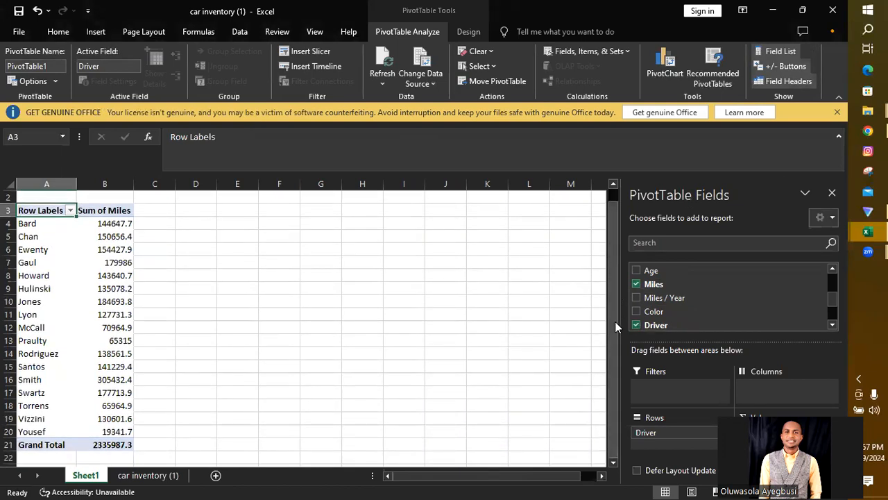
double_click(43, 210)
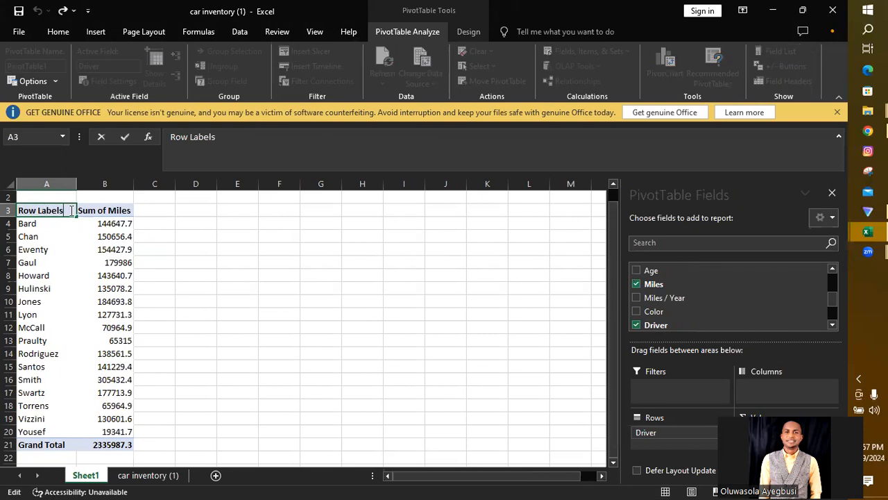
key(BackSpace)
key(BackSpace)
key(BackSpace)
key(BackSpace)
key(BackSpace)
key(BackSpace)
key(BackSpace)
key(BackSpace)
key(BackSpace)
key(BackSpace)
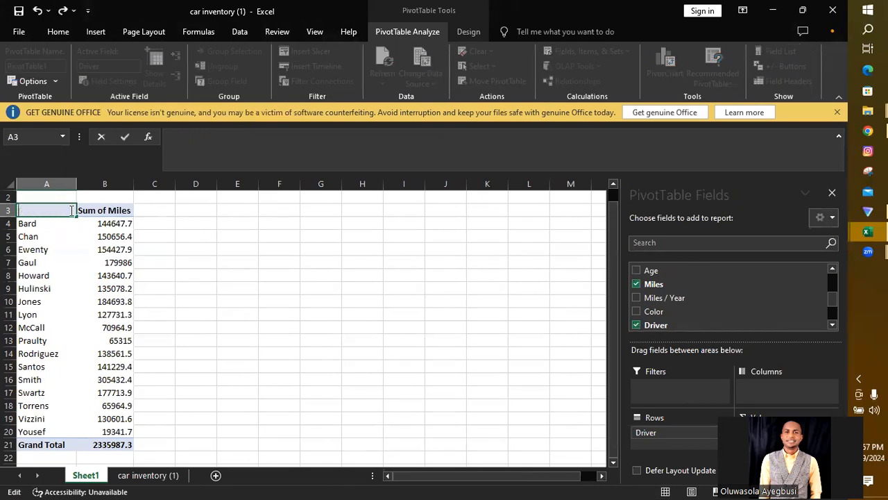
text(Drivers)
click(286, 299)
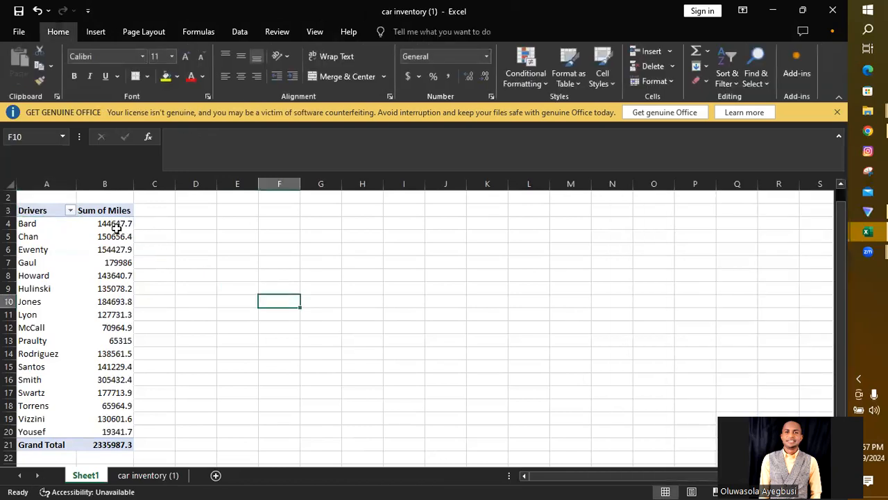
Step: Insert a 3-D Clustered Column chart from the Sum of Miles values in B4:B20
drag(102, 223, 117, 431)
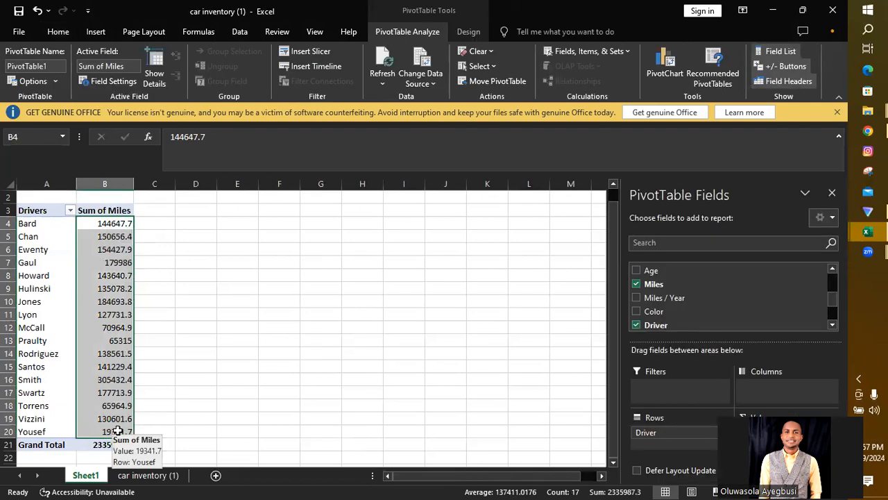
click(92, 36)
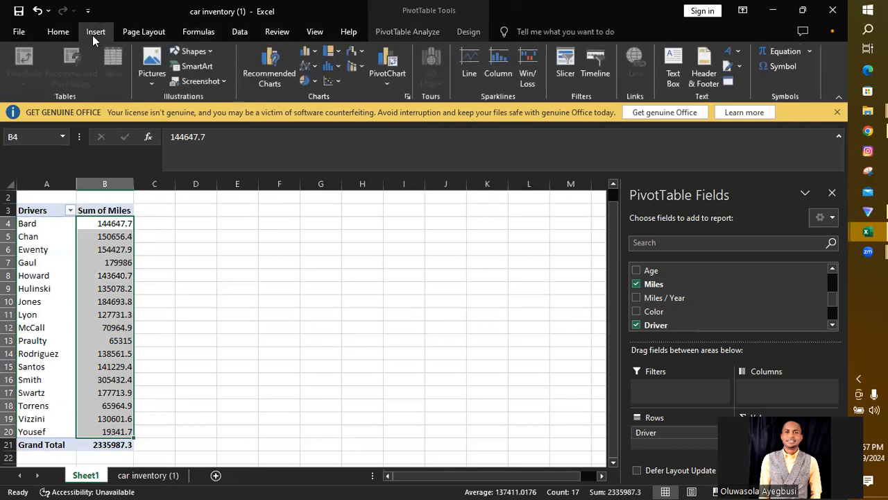
click(317, 53)
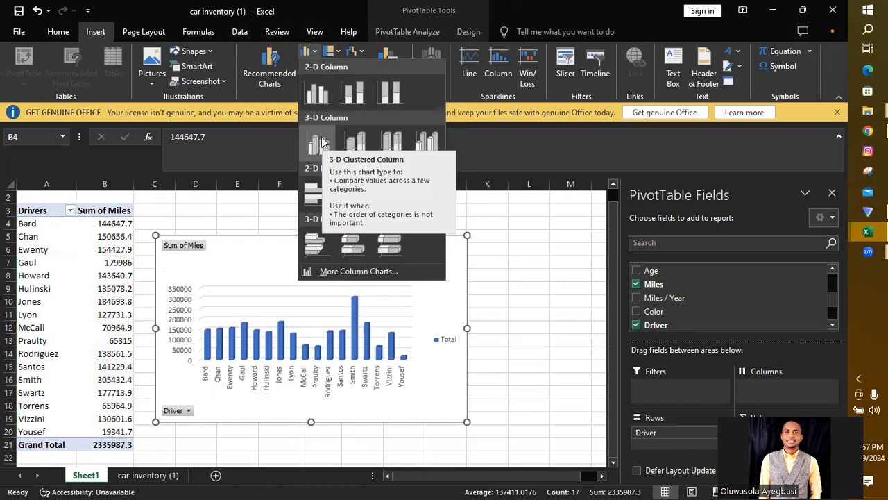
click(322, 142)
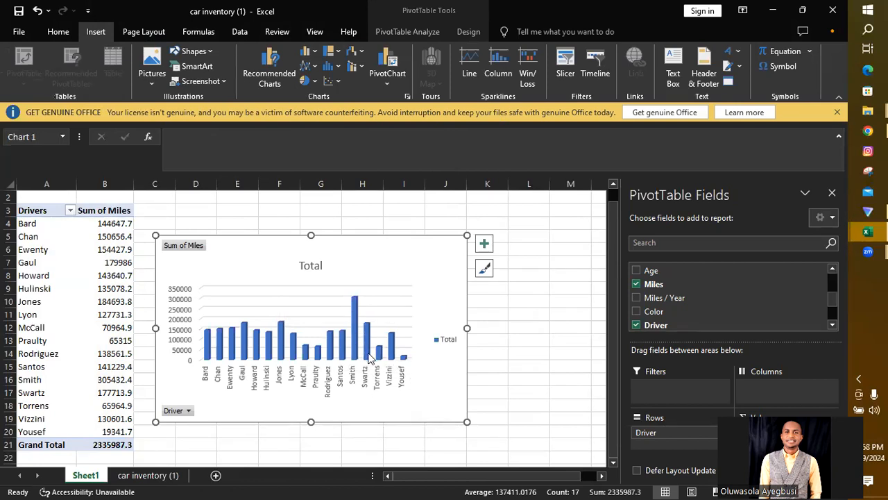
mouse_move(369, 357)
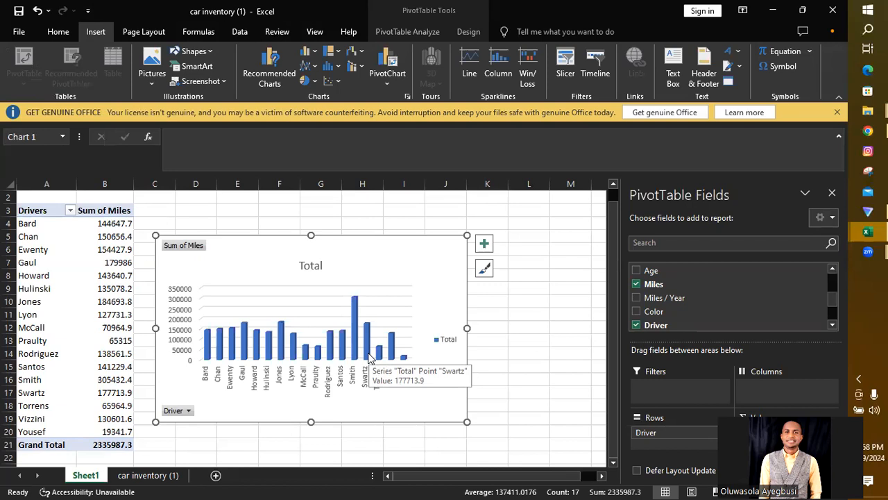
mouse_move(356, 341)
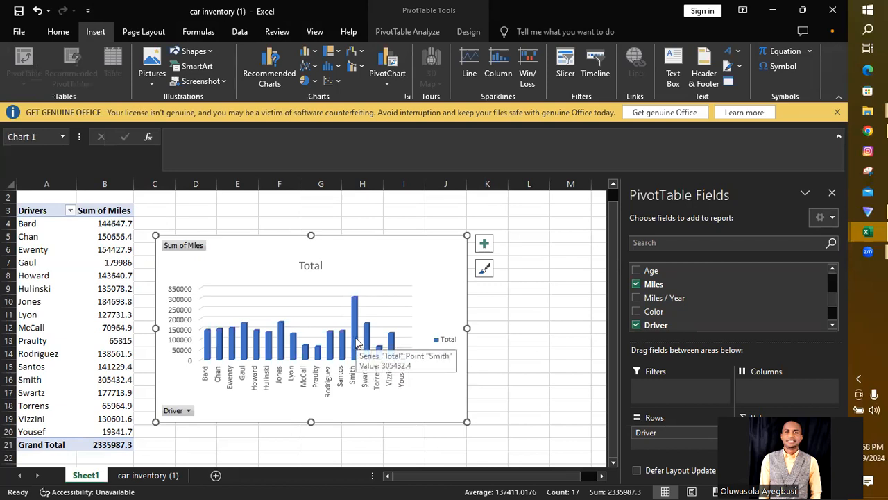
Step: Change the chart title to "Drivers vs Miles Driven"
double_click(311, 265)
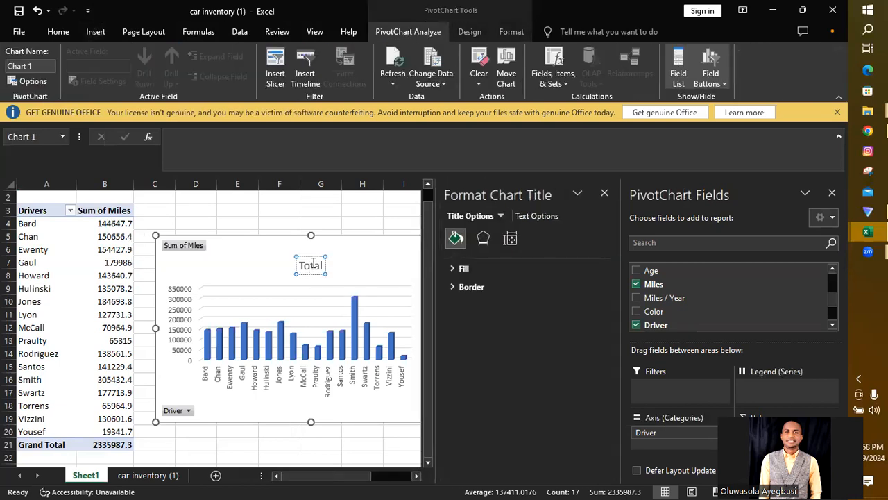
key(BackSpace)
key(BackSpace)
key(BackSpace)
key(BackSpace)
key(BackSpace)
text(Drivers vs)
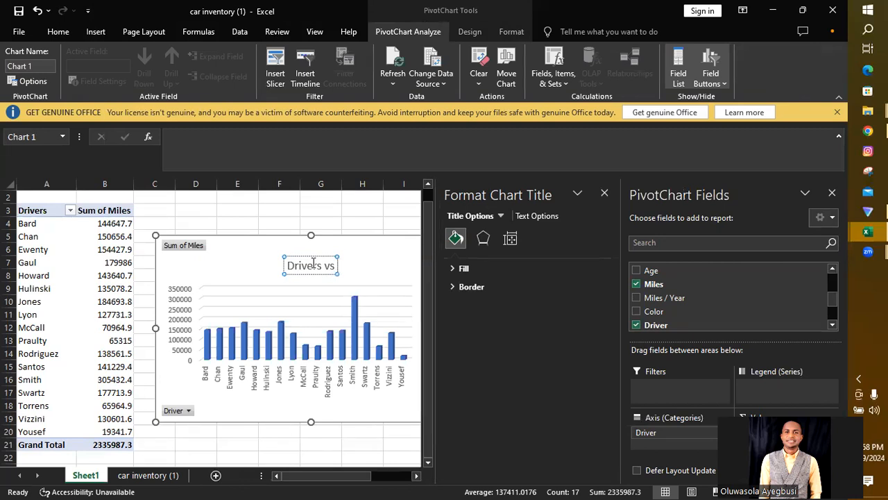
text(Miles)
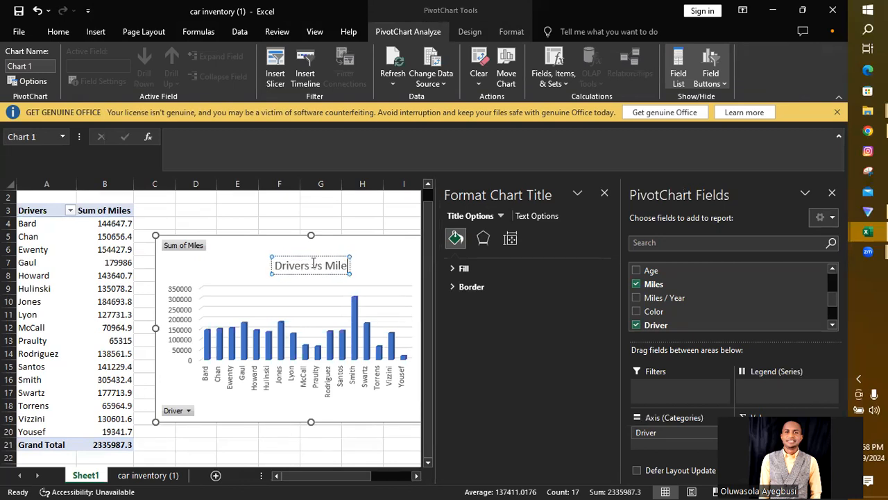
text(Dr)
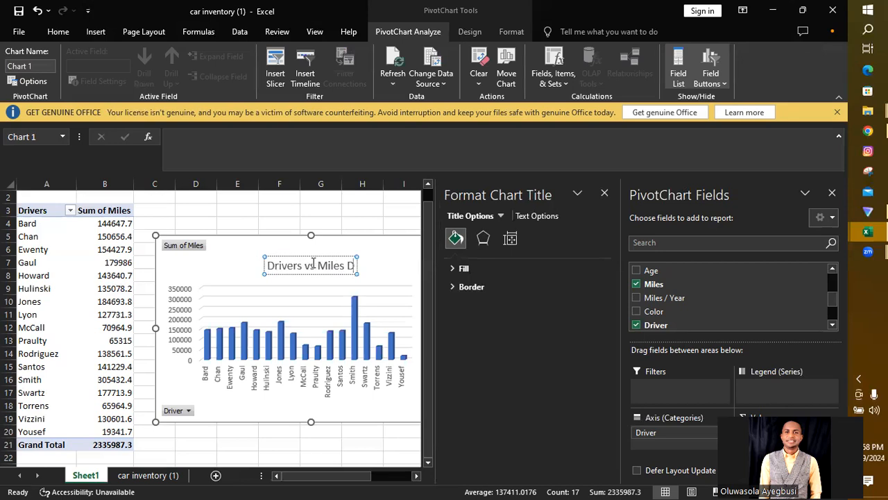
text(iven)
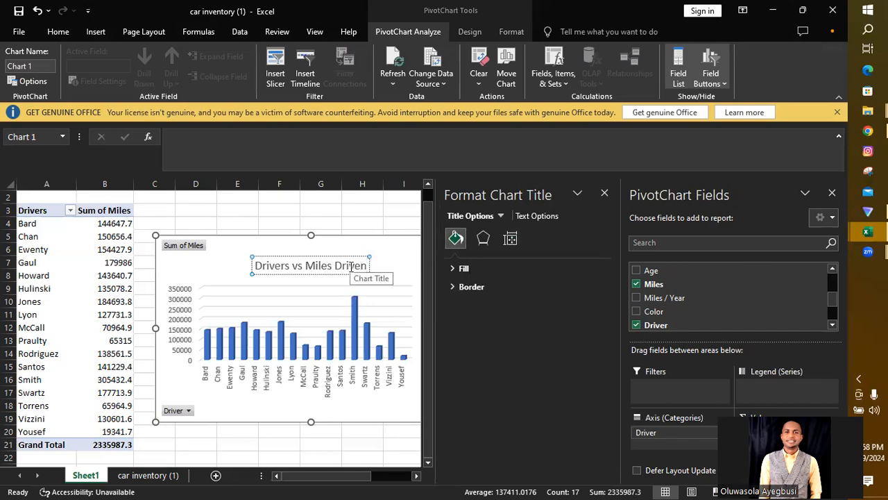
Step: Give the chart title a solid orange fill from the standard colors and deselect the chart
click(474, 269)
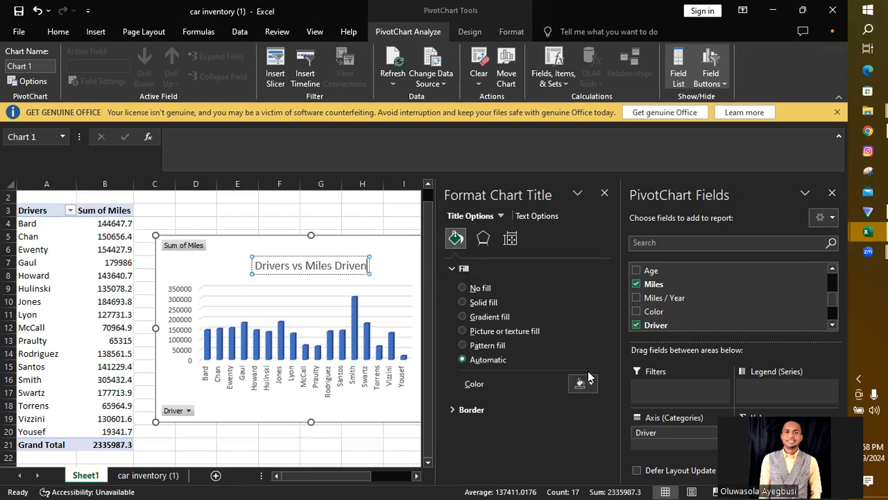
click(592, 382)
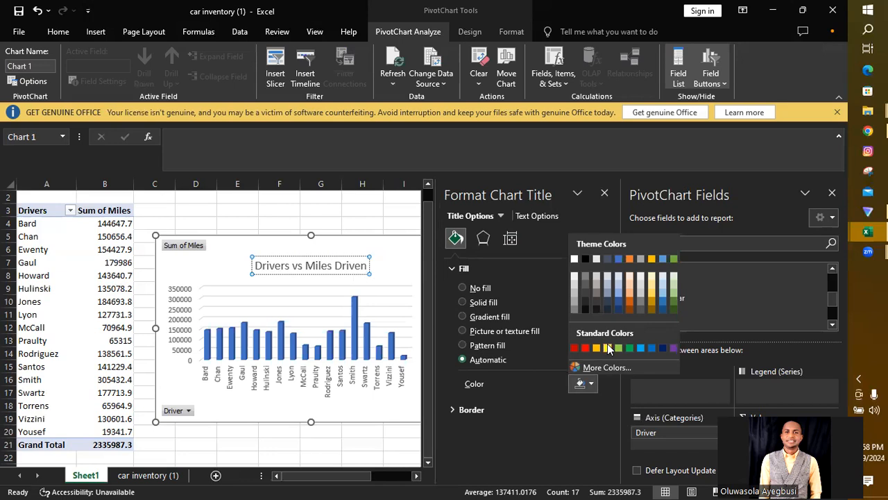
click(592, 384)
click(592, 385)
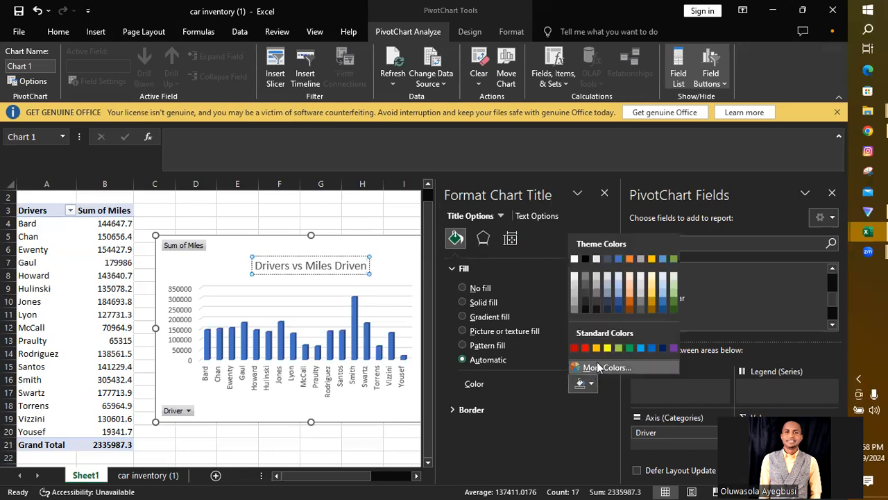
click(596, 349)
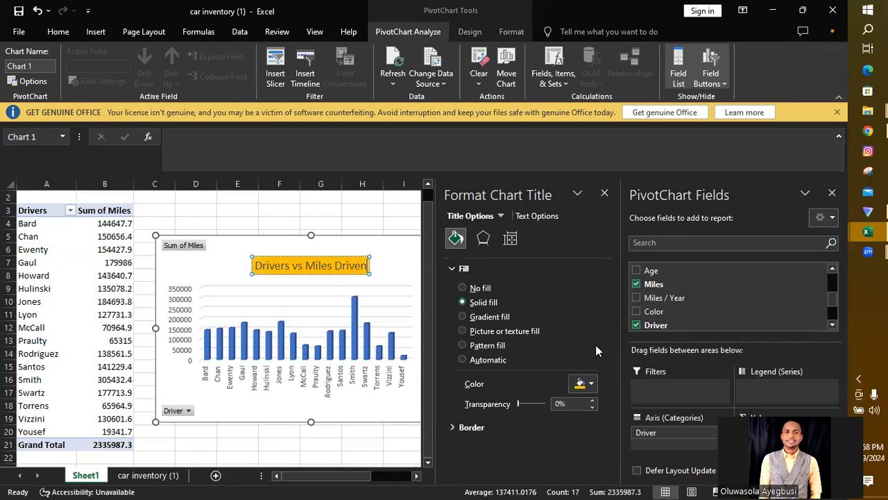
click(388, 276)
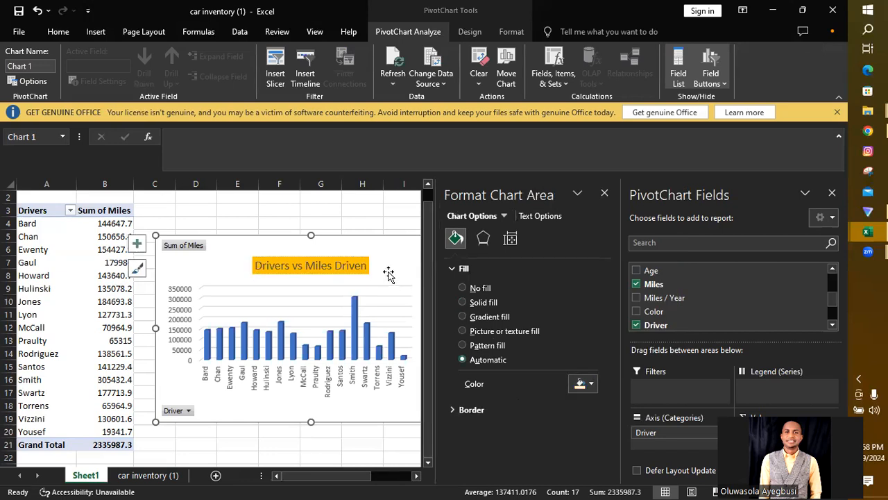
click(353, 220)
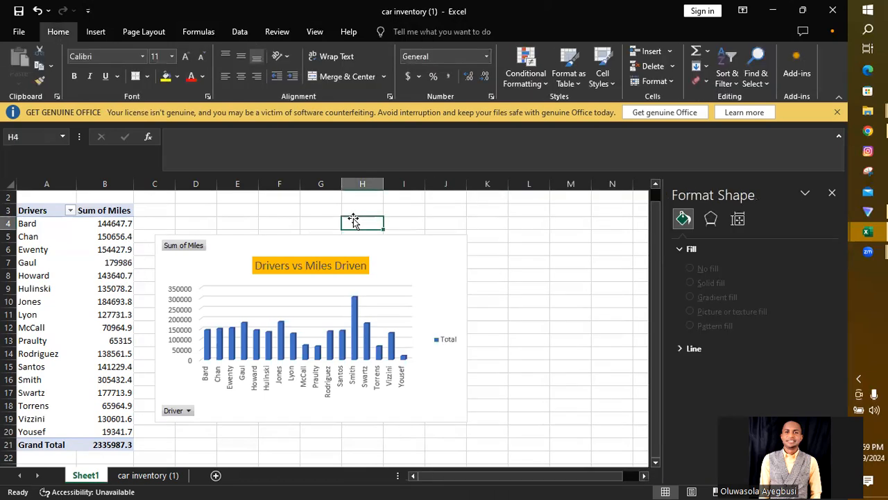
Step: Set the chart area's 3-D X rotation to 50°
click(430, 246)
right_click(431, 247)
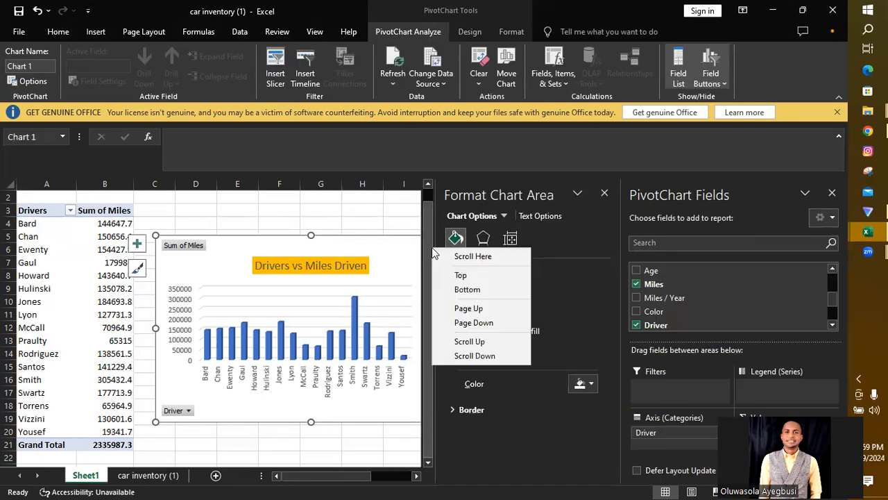
click(605, 192)
click(605, 192)
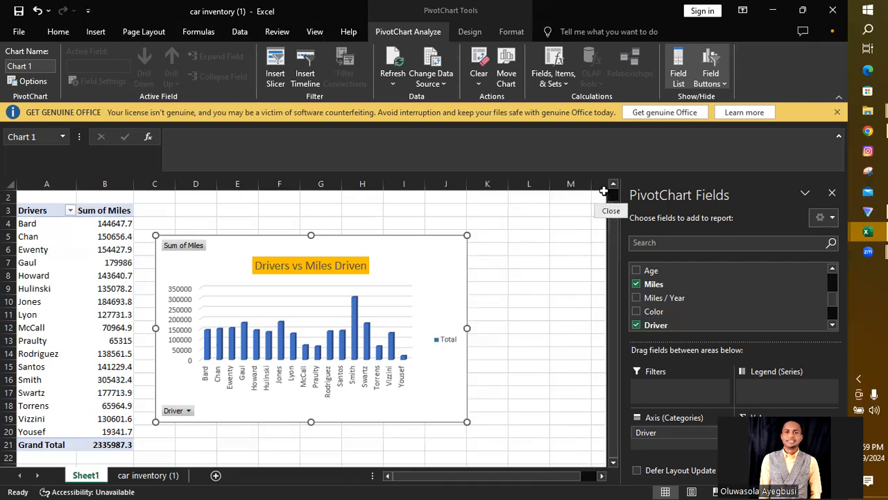
right_click(419, 258)
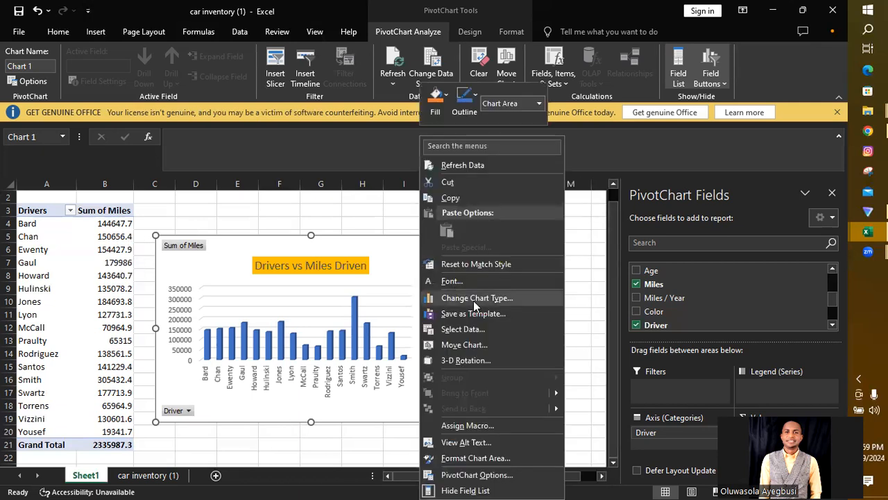
click(477, 360)
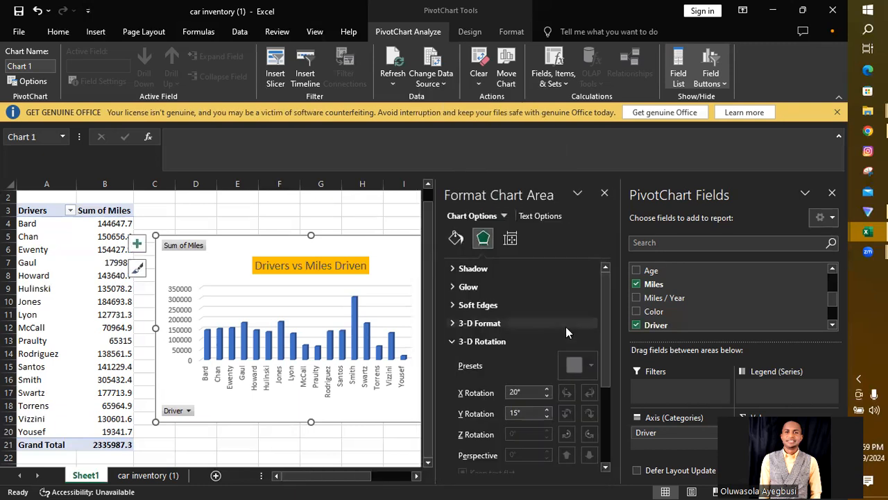
click(494, 340)
click(494, 340)
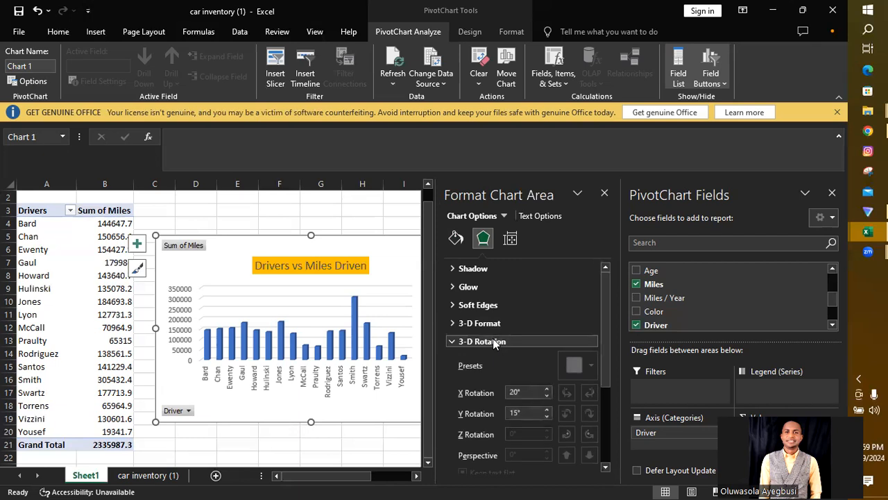
click(547, 389)
click(547, 390)
click(547, 389)
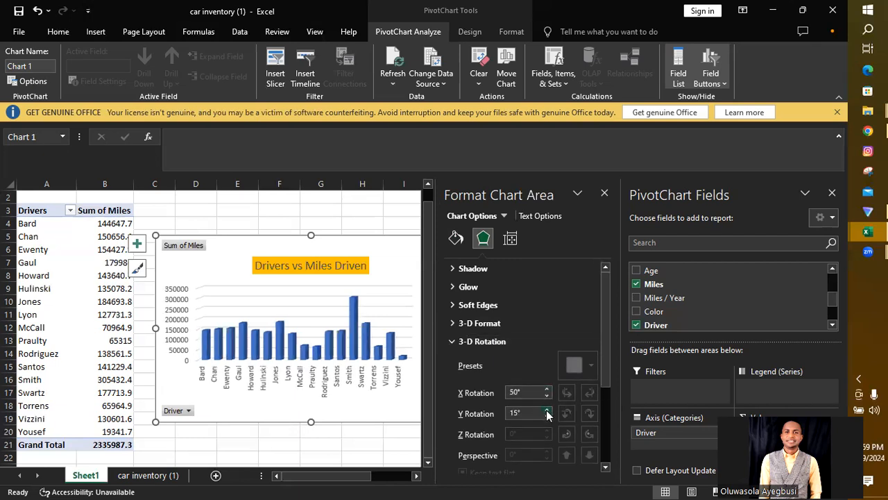
Step: Give the chart area a glow in standard orange with a size of 21 pt and 50% transparency
click(569, 285)
click(573, 349)
text(21)
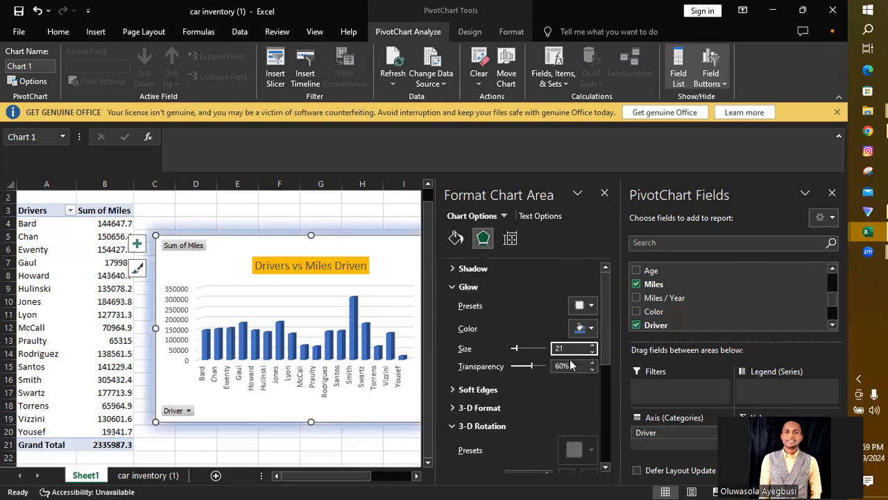
click(561, 365)
key(BackSpace)
text(5)
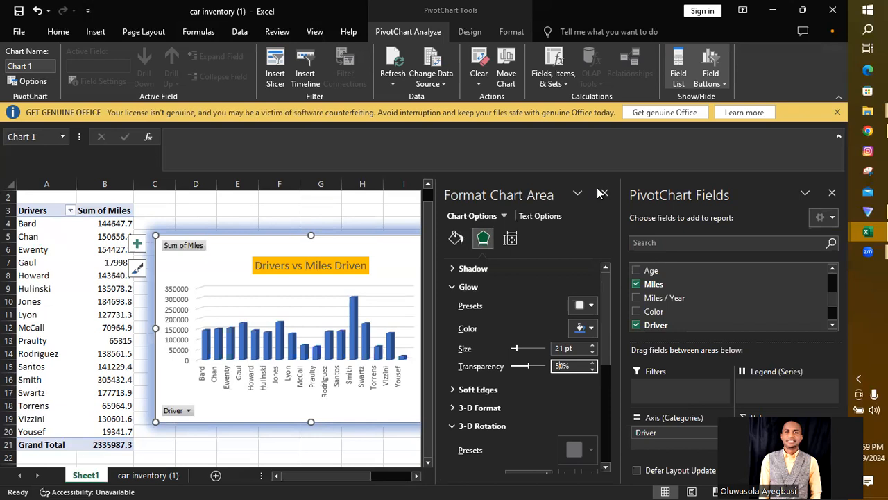
click(593, 327)
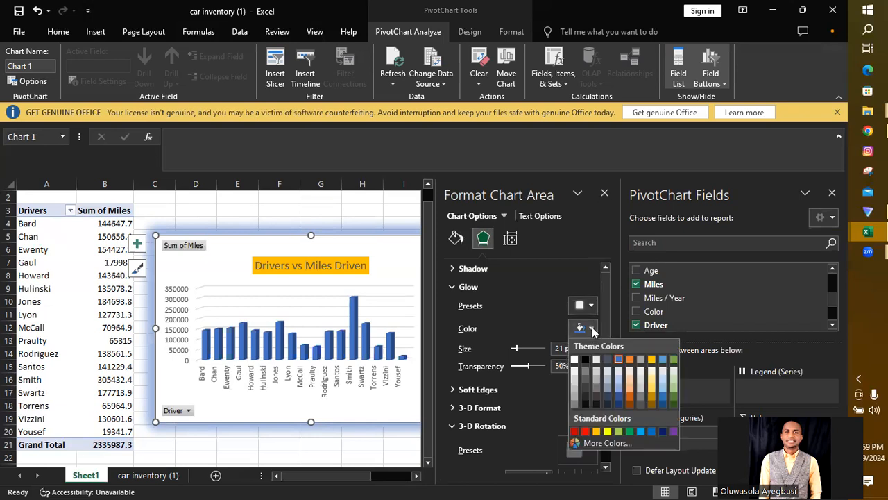
click(606, 431)
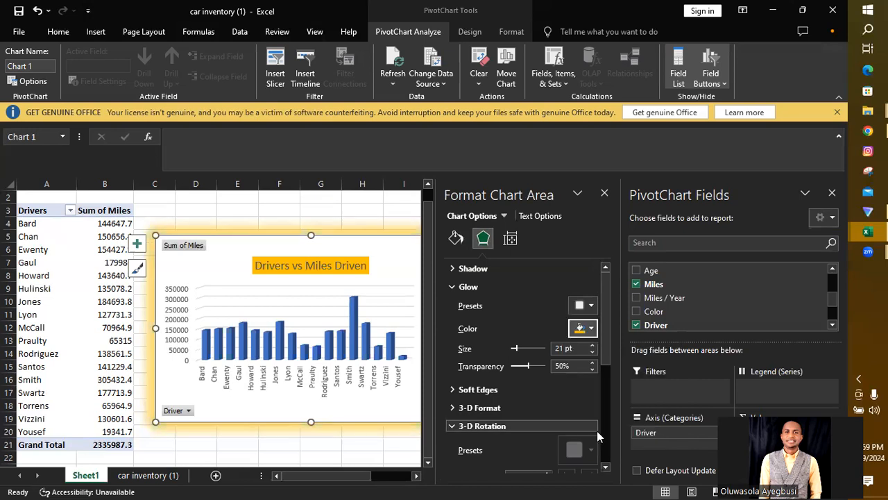
click(605, 193)
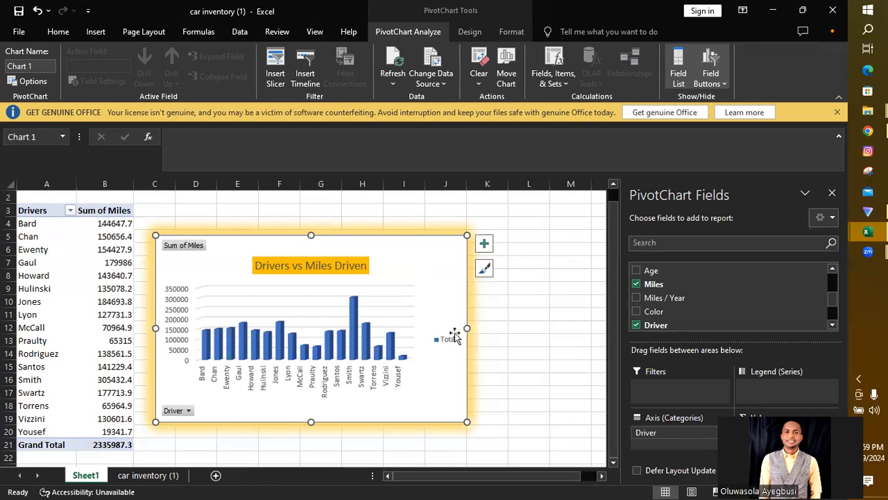
Step: Remove the chart's legend and add the primary major vertical, minor horizontal and minor vertical gridlines
click(485, 245)
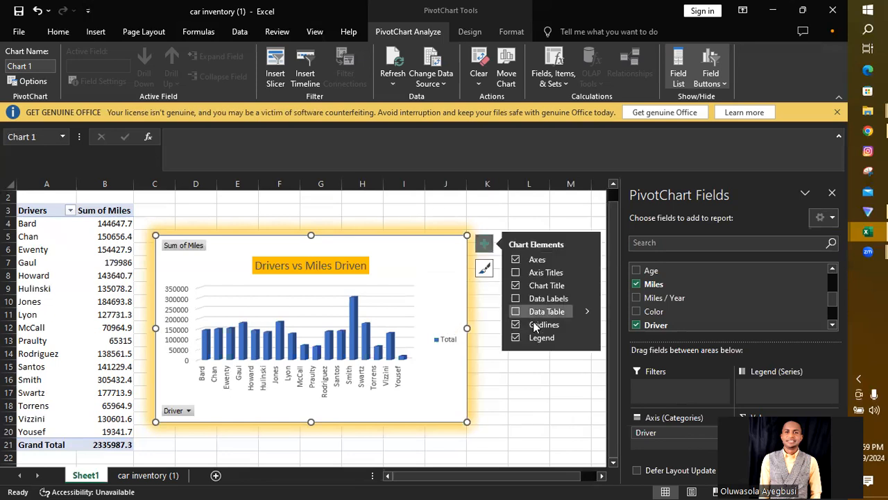
click(515, 338)
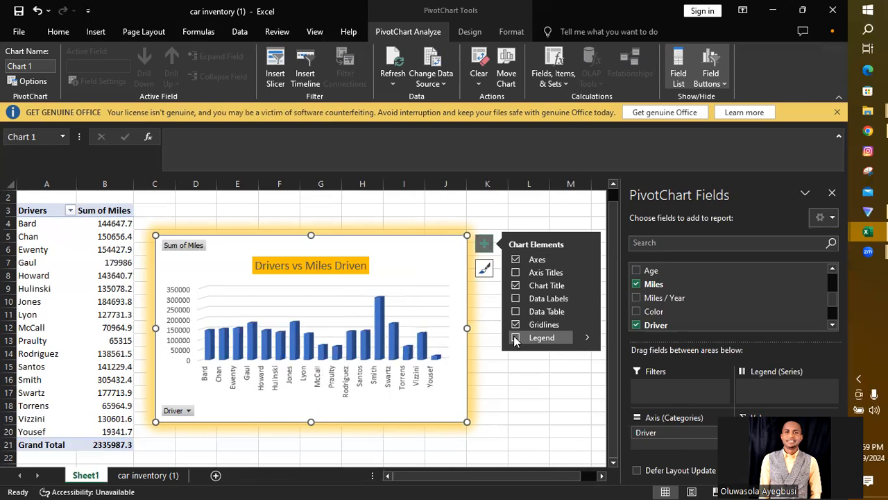
click(588, 324)
click(614, 339)
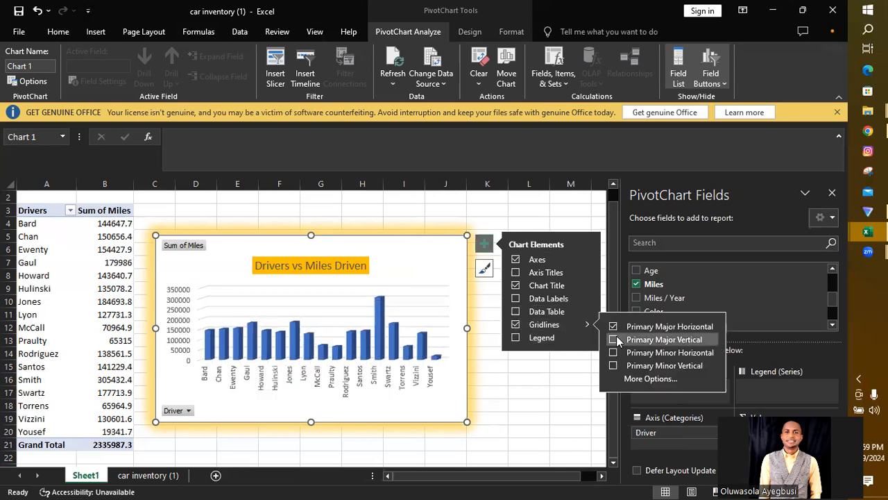
click(614, 354)
click(614, 365)
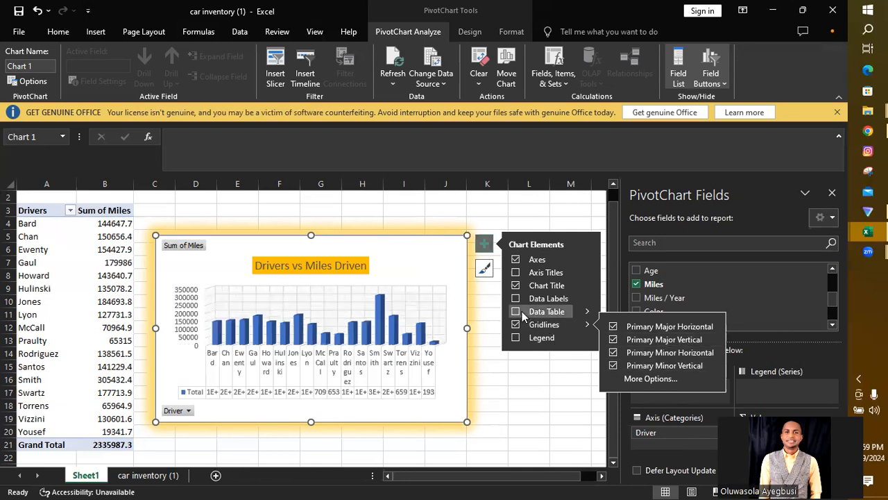
Step: Add axis titles to the chart and change the horizontal axis title to "Drivers"
click(515, 275)
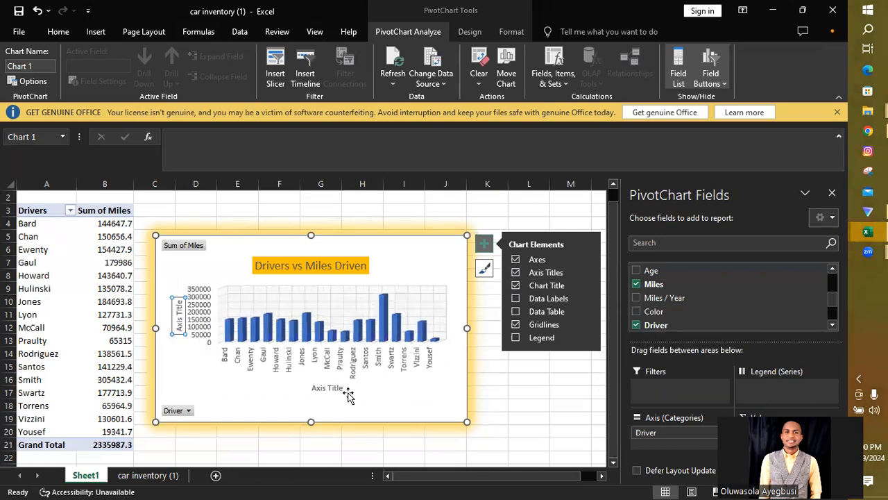
click(327, 386)
double_click(327, 386)
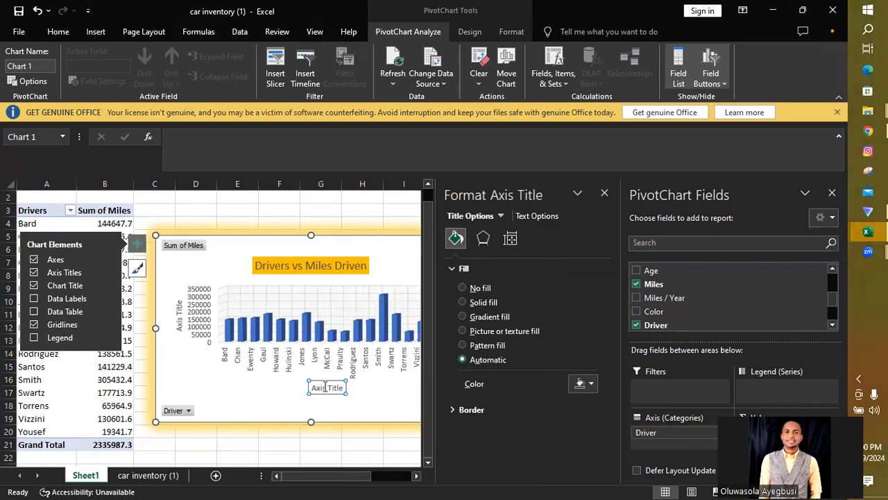
click(326, 386)
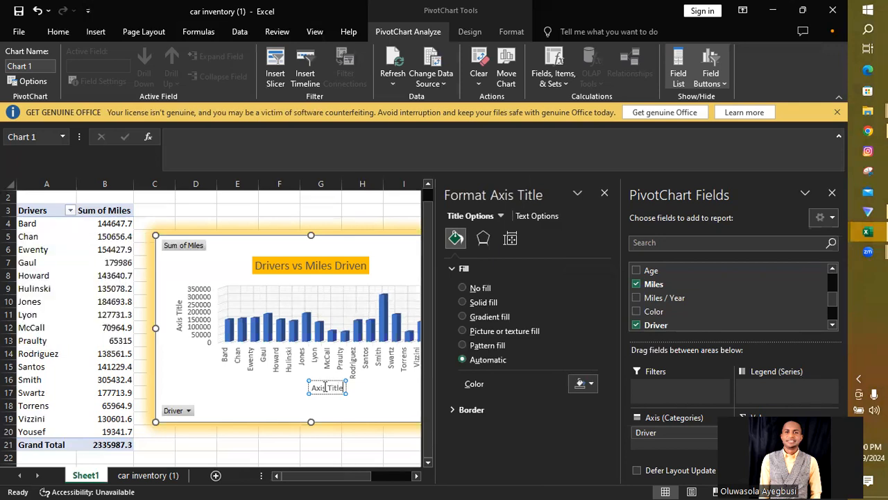
key(BackSpace)
key(BackSpace)
key(BackSpace)
key(BackSpace)
key(BackSpace)
key(BackSpace)
key(BackSpace)
key(BackSpace)
key(BackSpace)
key(BackSpace)
text(Drivers)
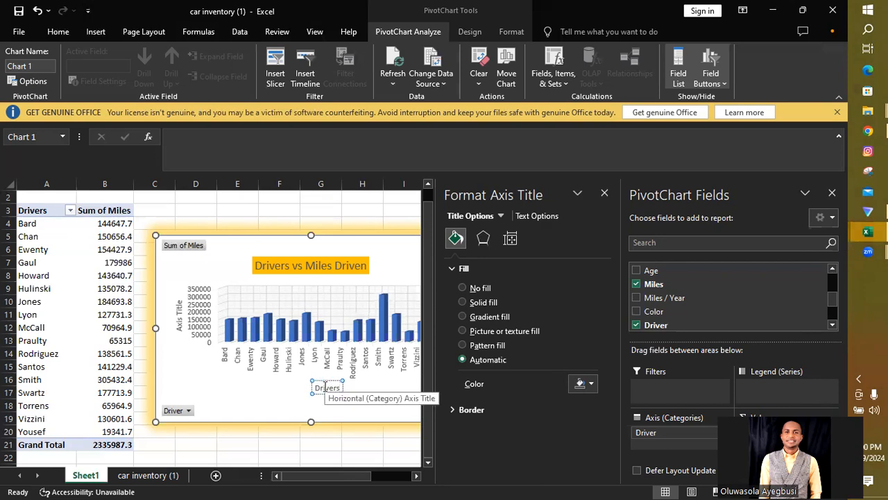
Step: Format the Drivers axis title in Agency FB with the Automatic font color and a solid orange fill
drag(316, 387, 341, 392)
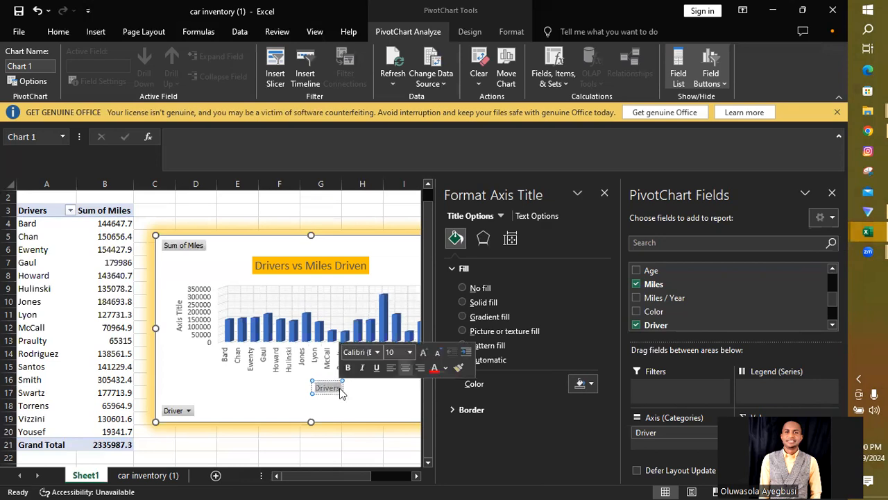
click(445, 369)
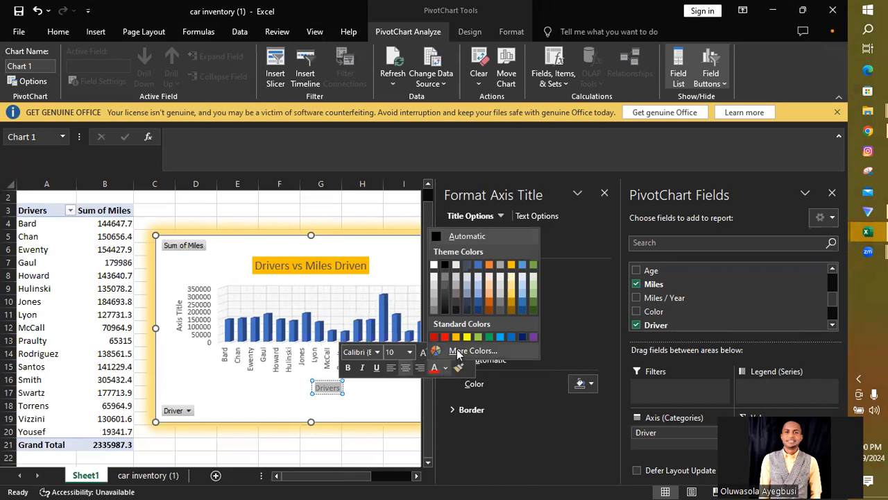
click(435, 236)
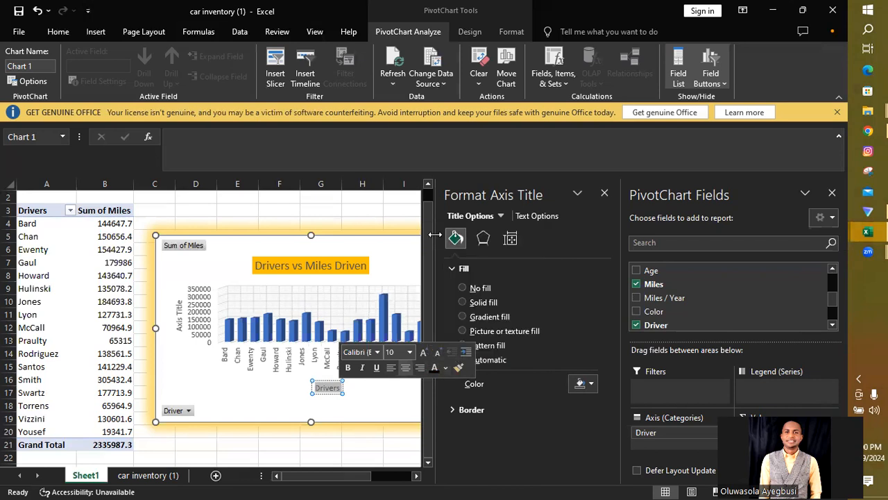
click(409, 351)
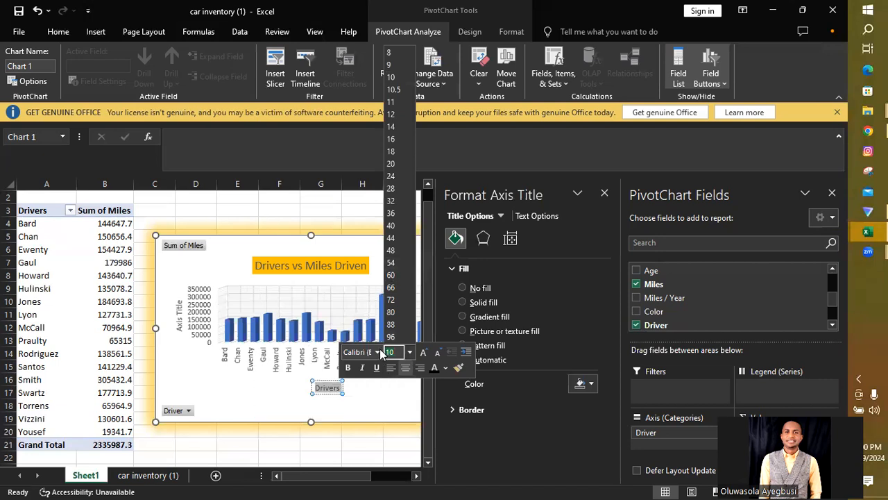
click(378, 352)
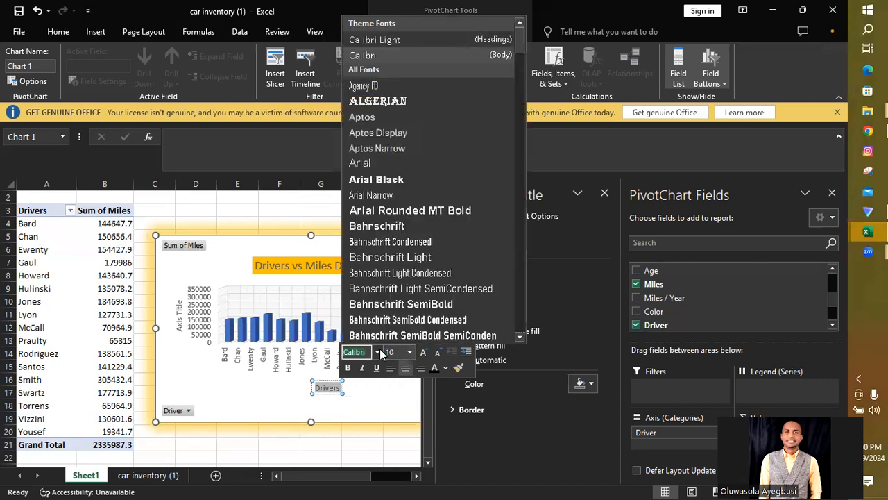
click(356, 86)
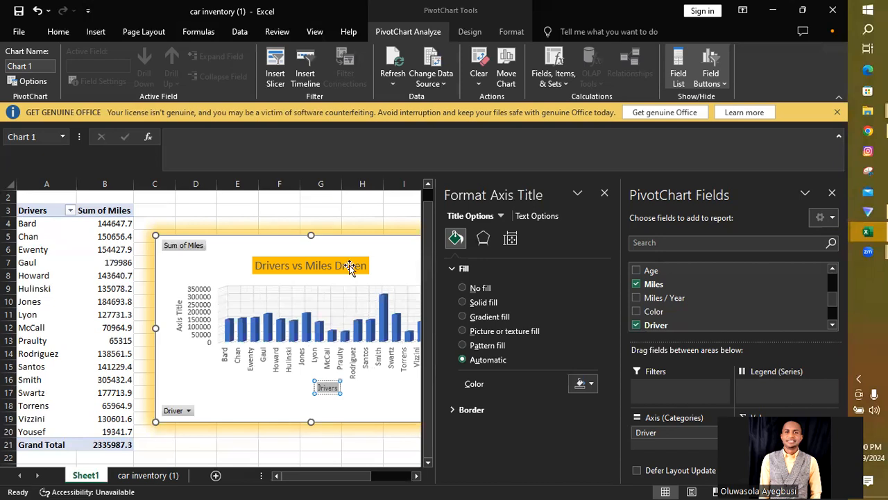
click(590, 384)
click(599, 348)
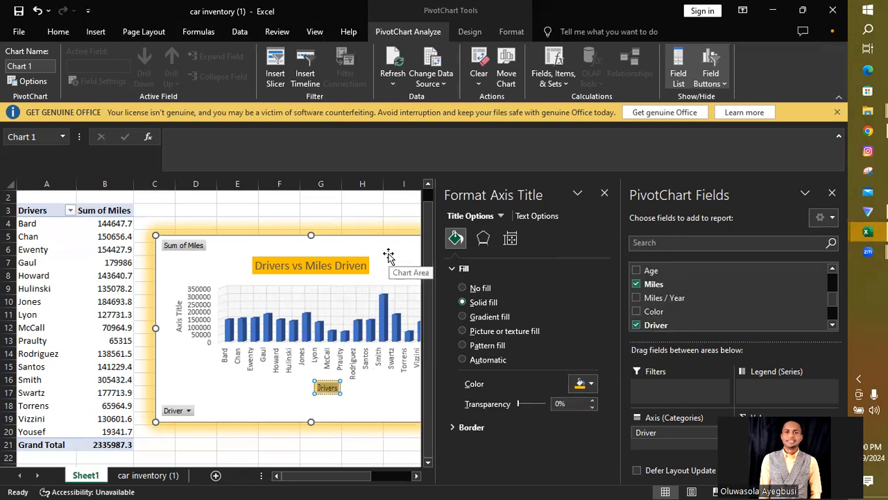
Step: Format the chart title text in Agency FB with the Automatic font color
click(340, 266)
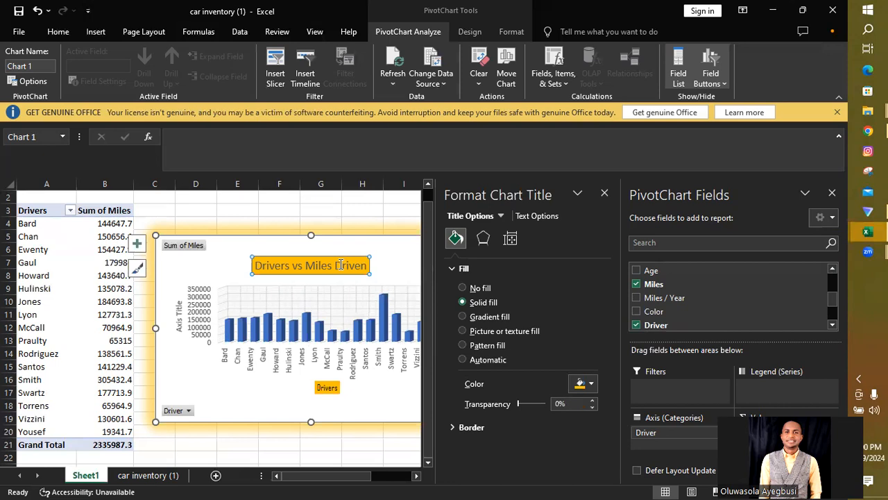
drag(254, 265, 355, 272)
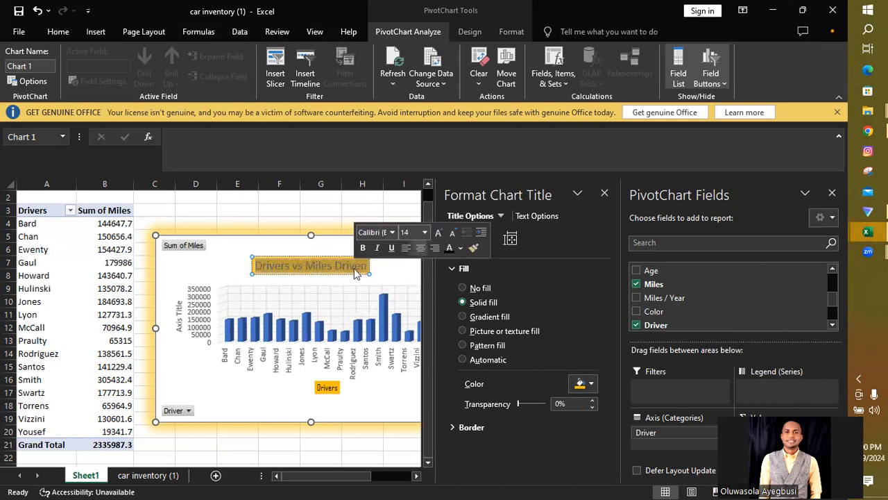
click(393, 232)
click(378, 311)
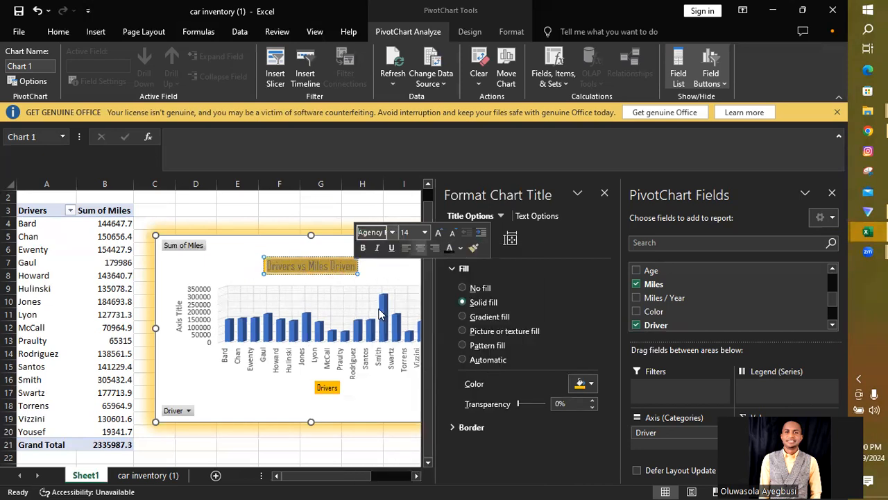
click(459, 249)
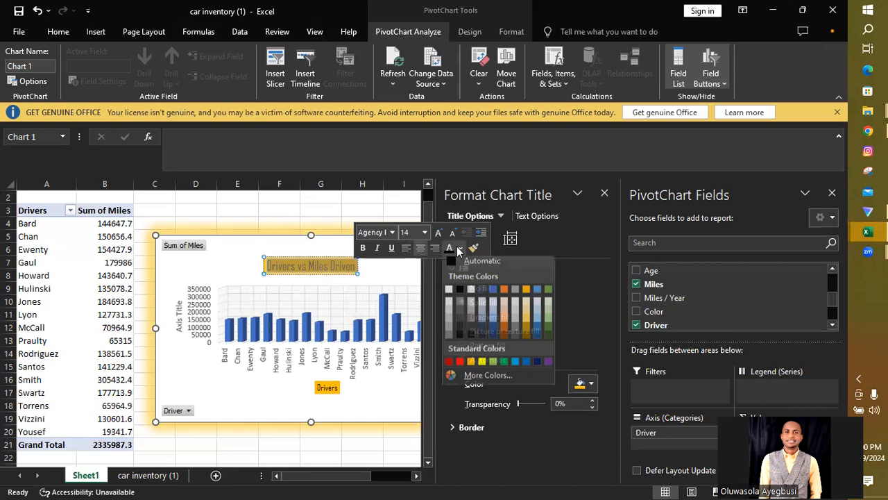
click(446, 260)
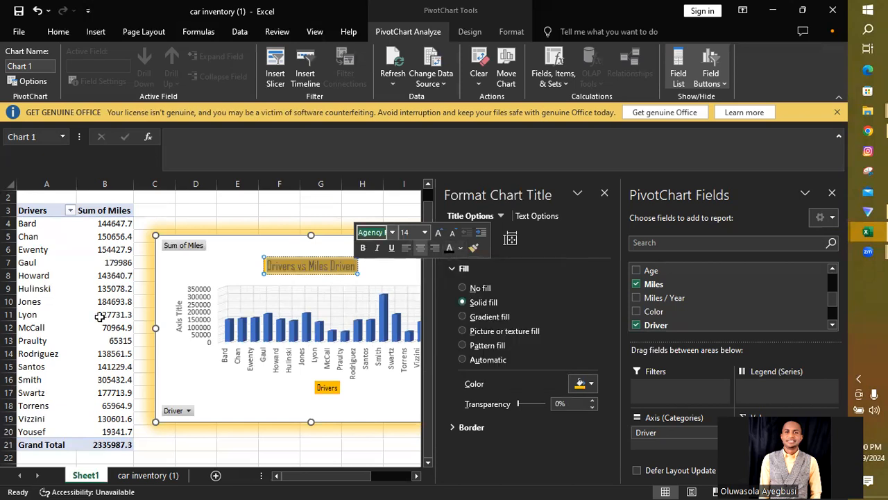
Step: Change the vertical axis title to "Miles Driven" and select its text
click(180, 325)
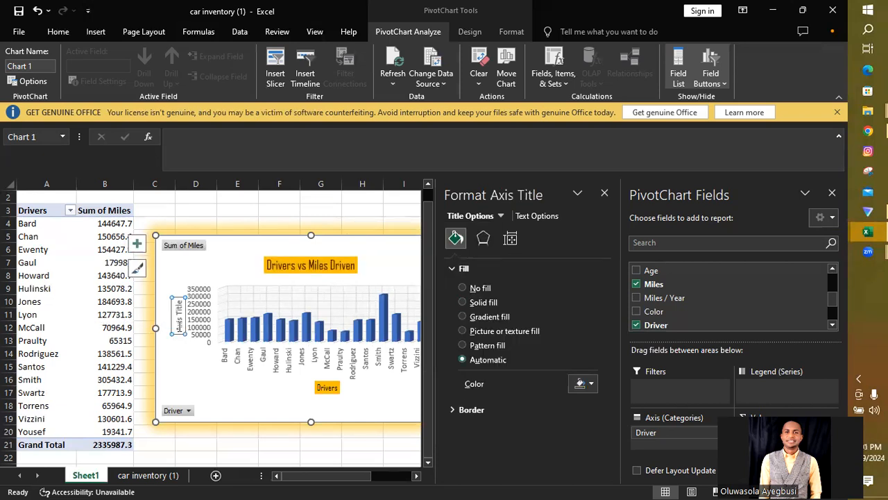
click(180, 305)
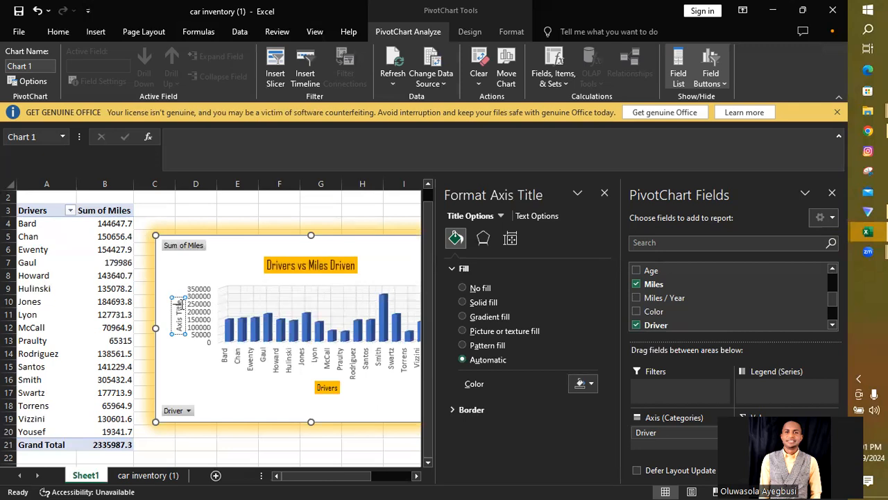
key(BackSpace)
key(BackSpace)
key(BackSpace)
key(BackSpace)
key(BackSpace)
key(BackSpace)
key(BackSpace)
key(BackSpace)
key(BackSpace)
key(BackSpace)
text(Miles Driven)
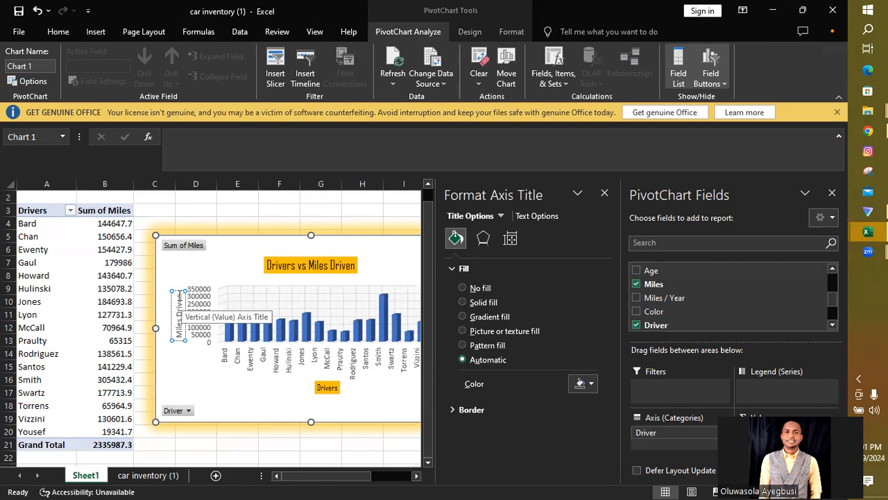
triple_click(179, 297)
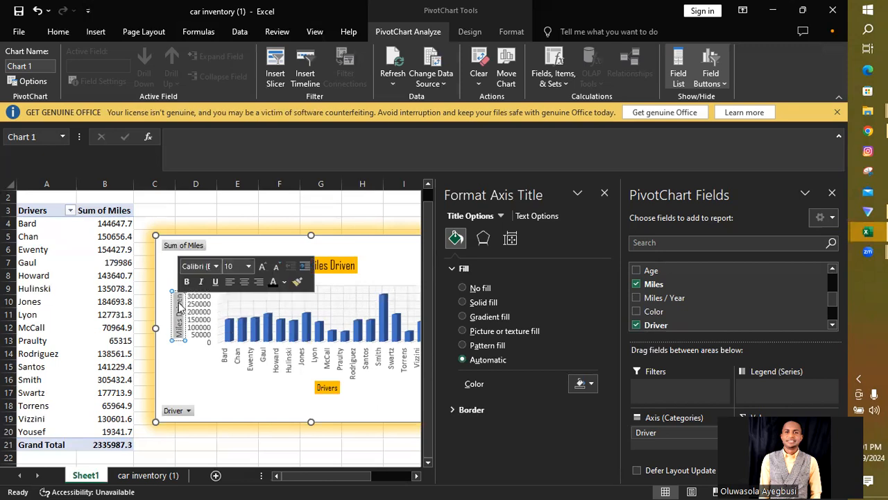
Step: Format the Miles Driven axis title in Agency FB with the Automatic font color and a solid orange fill
click(216, 266)
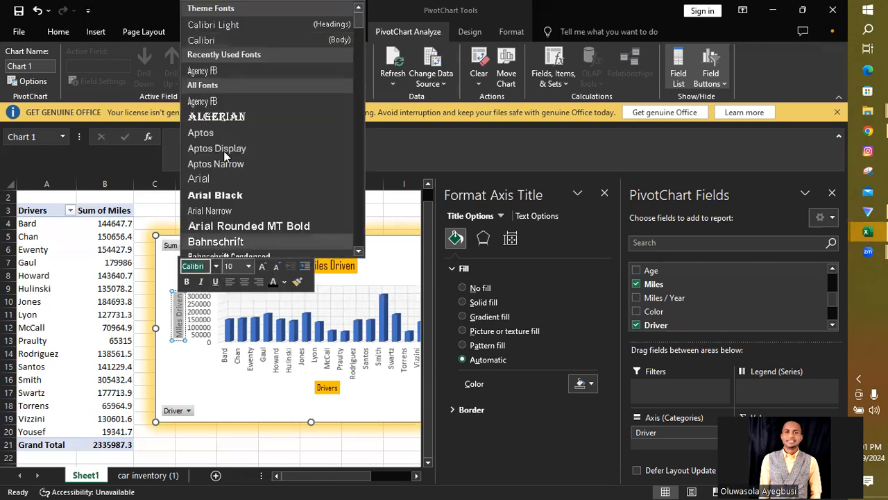
click(204, 101)
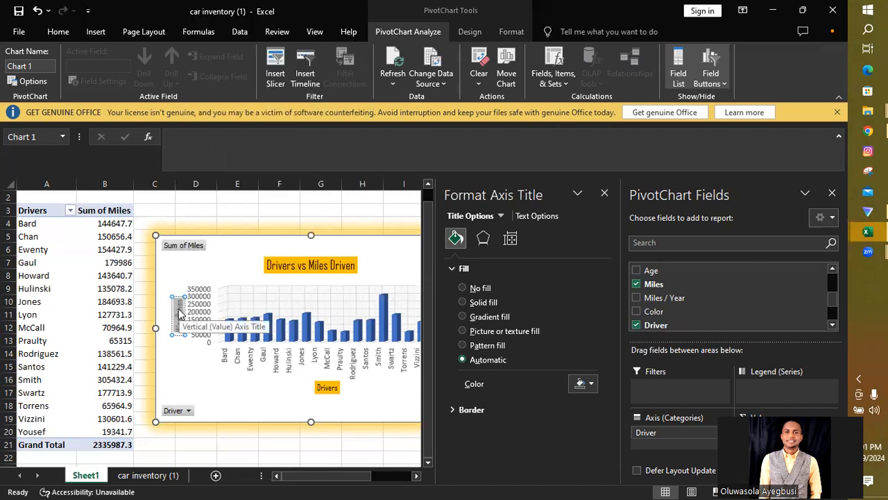
click(591, 384)
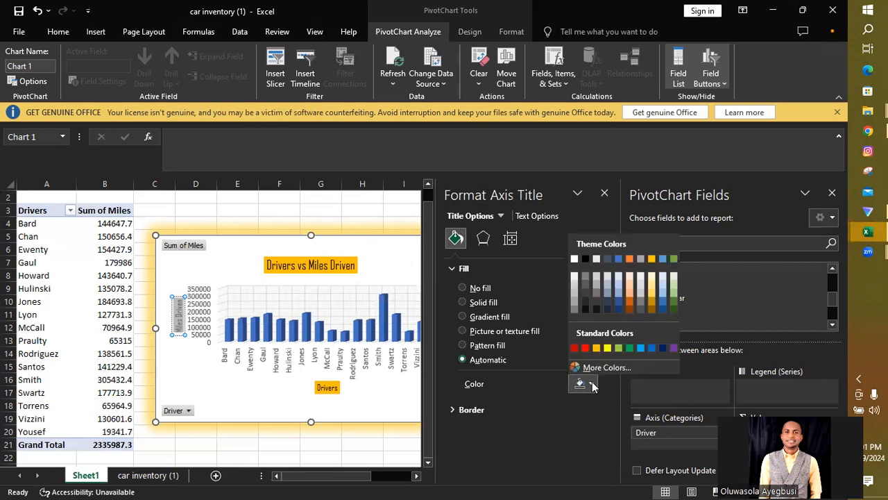
click(596, 348)
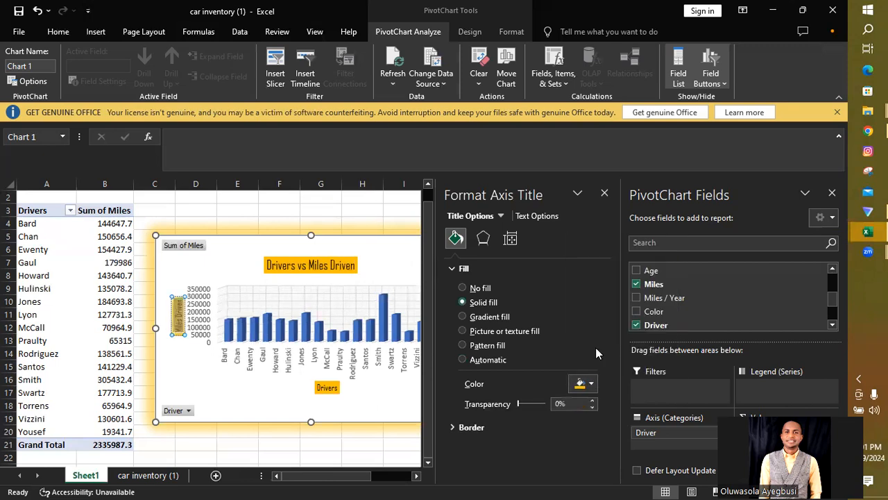
click(181, 318)
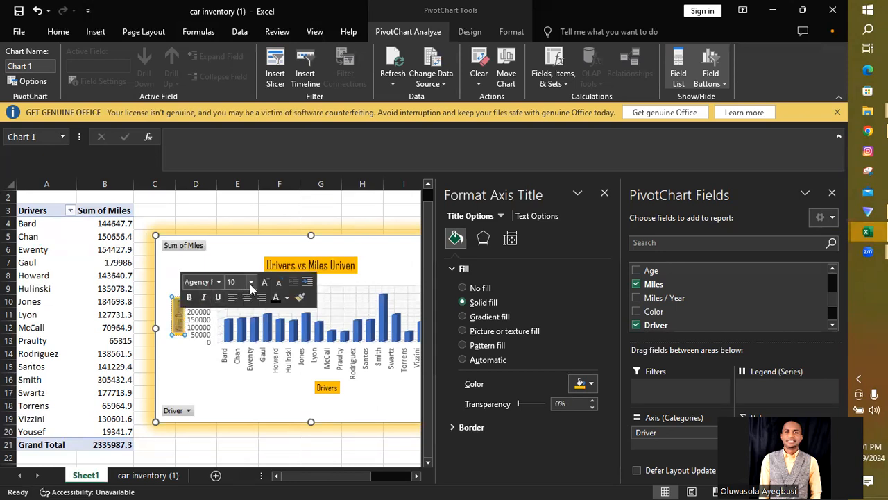
click(286, 299)
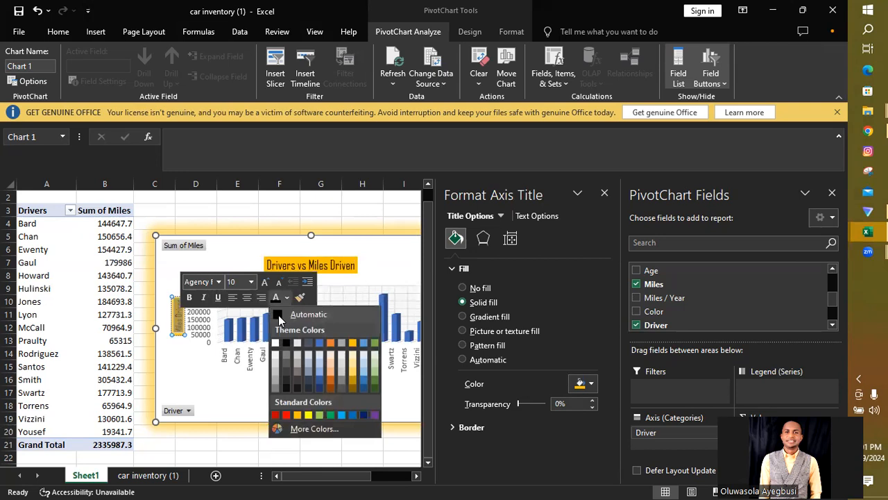
click(278, 314)
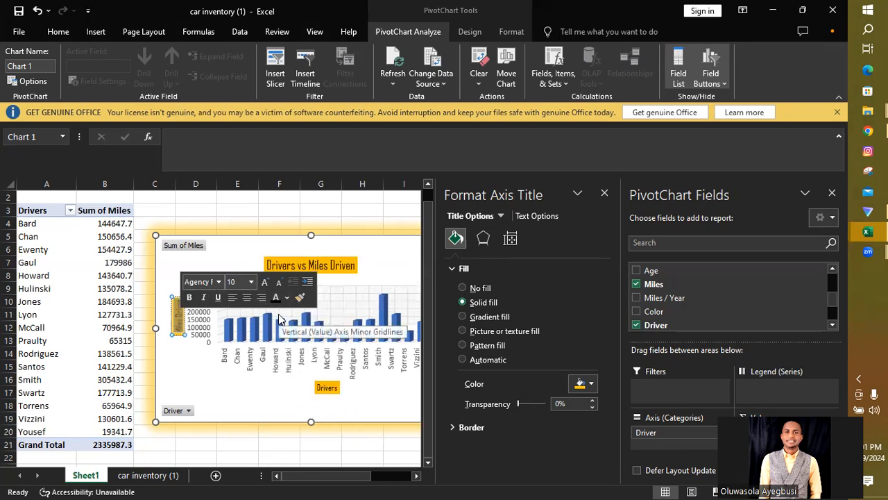
click(387, 253)
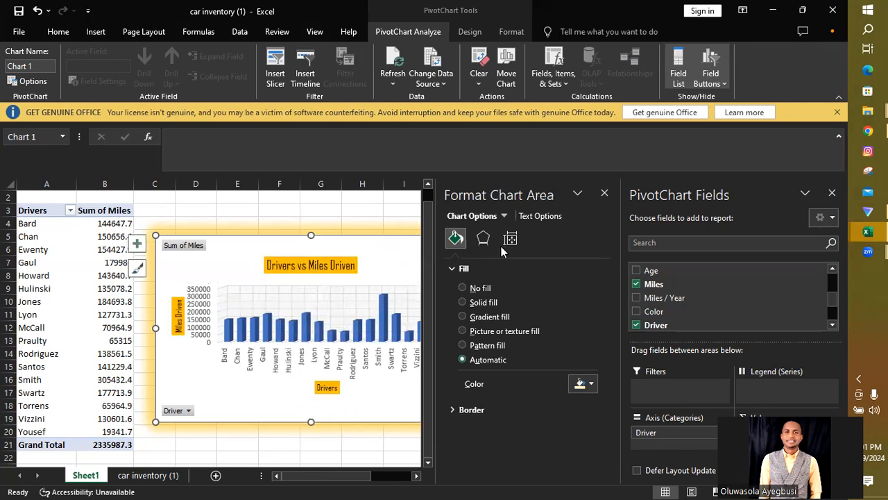
Step: Recolor the chart columns orange with the third Colorful palette and move the chart up beside the start of the PivotTable
click(604, 192)
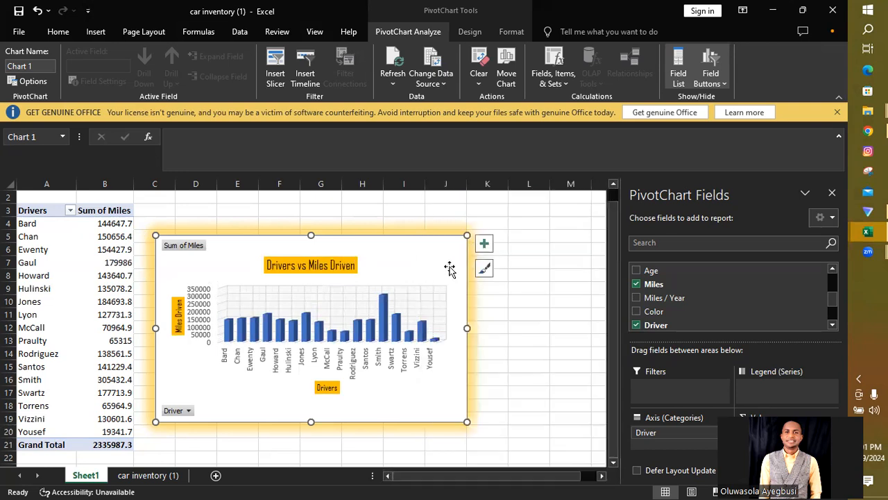
click(485, 269)
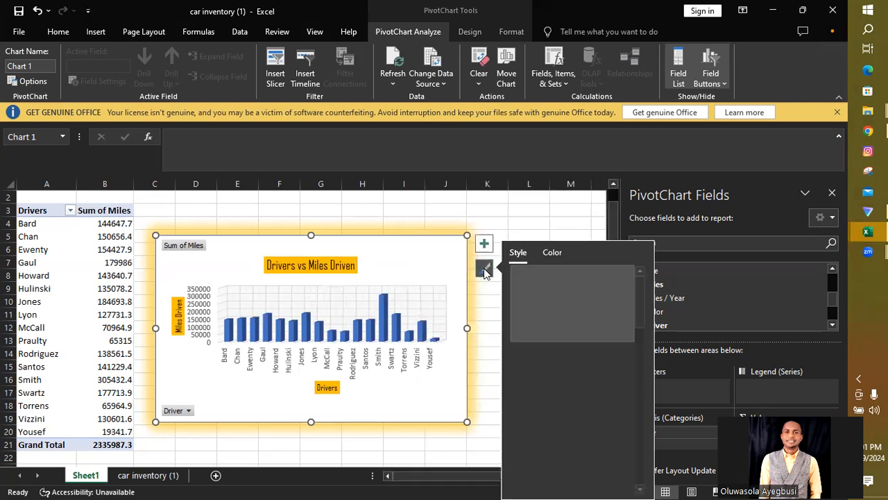
click(553, 253)
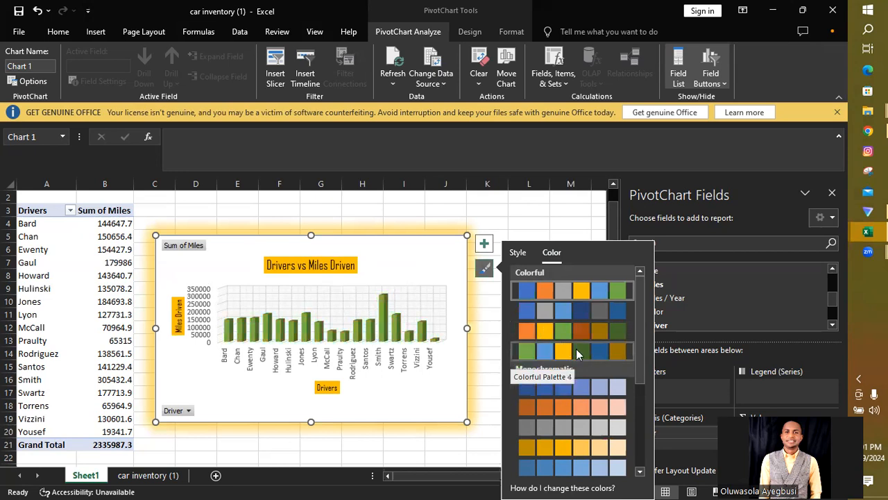
click(559, 332)
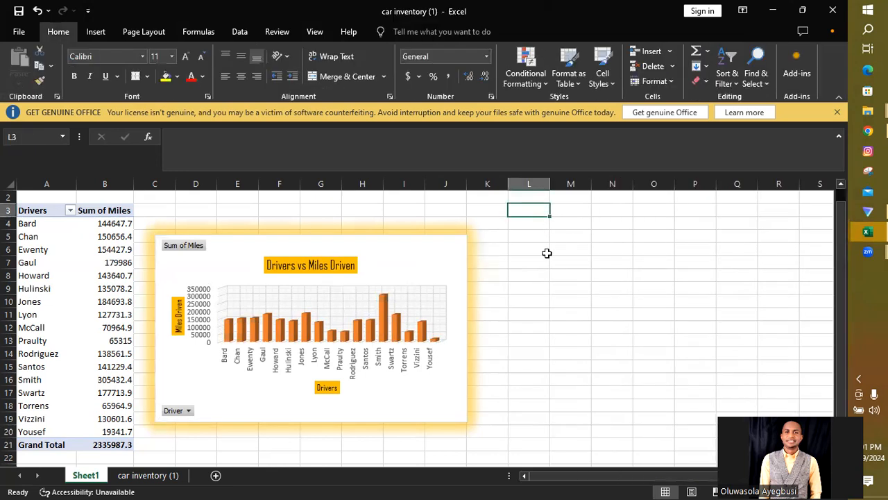
drag(417, 270, 443, 243)
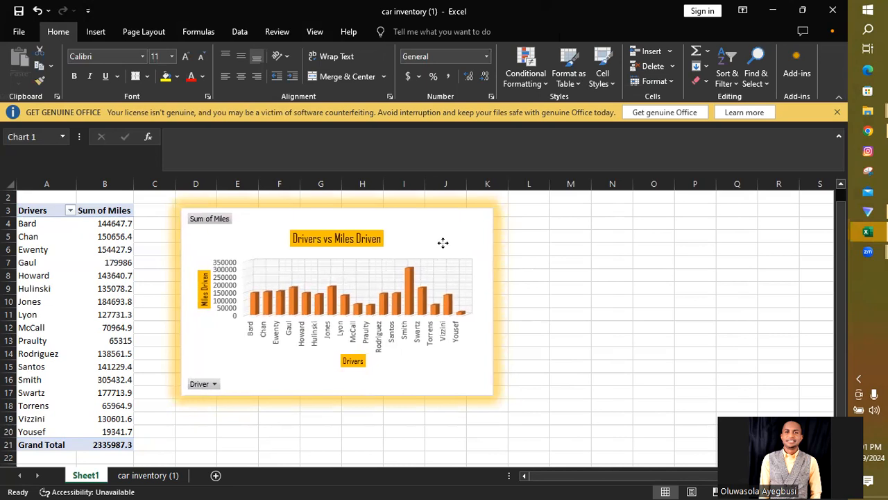
click(571, 363)
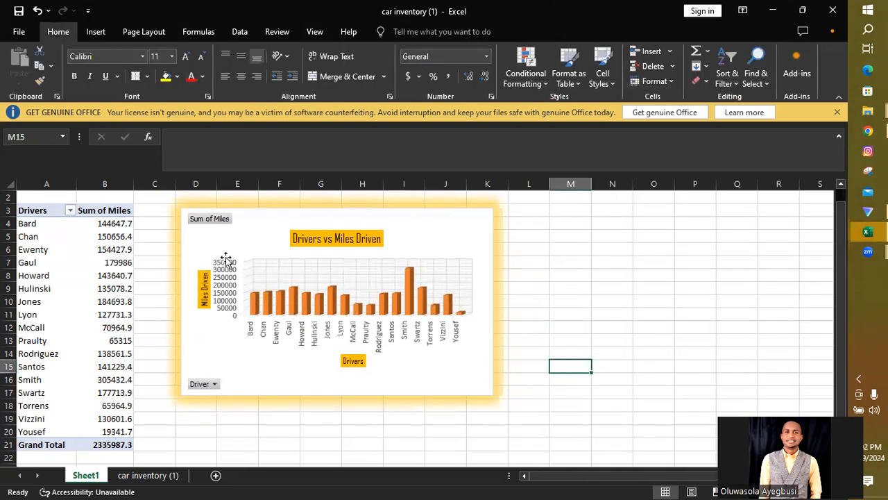
Step: Rename Sheet1 as "Driver vs Miles Driven"
right_click(86, 477)
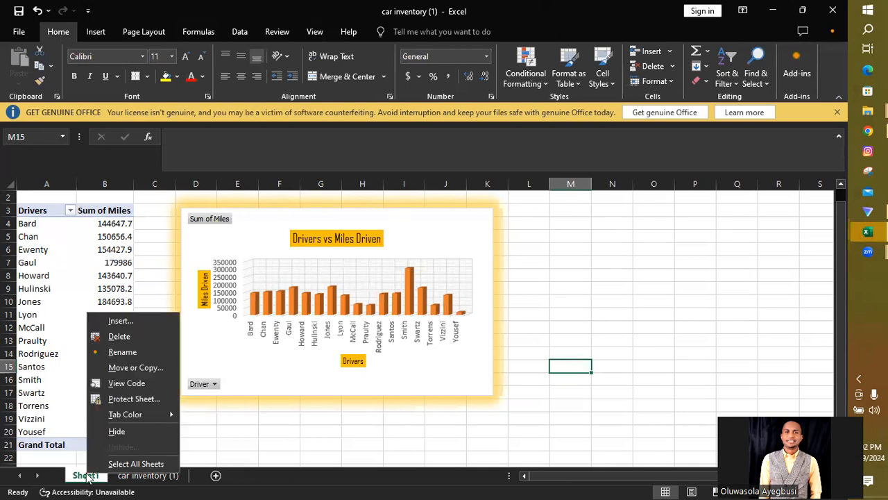
click(122, 352)
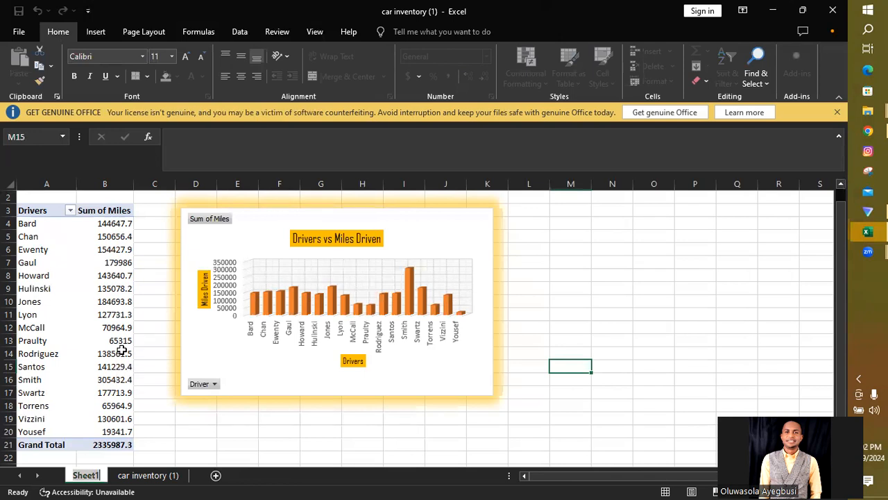
text(Drive)
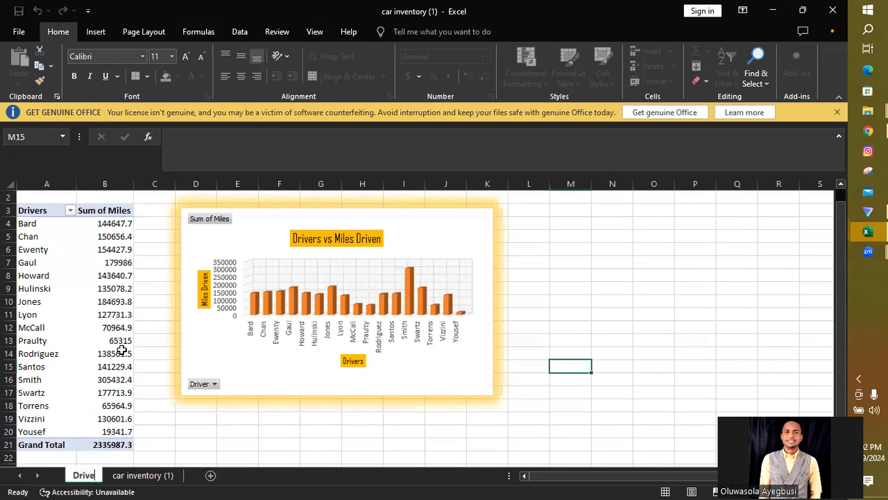
text(r vs Miles Driven)
key(Return)
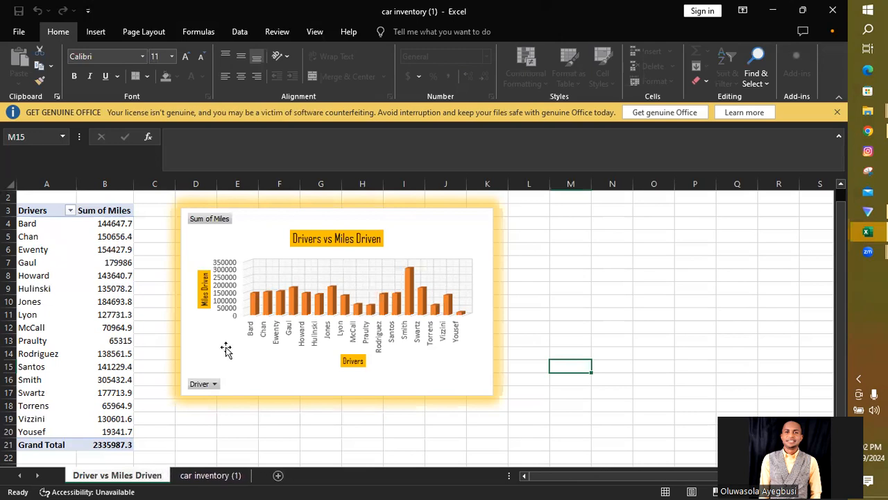
click(569, 434)
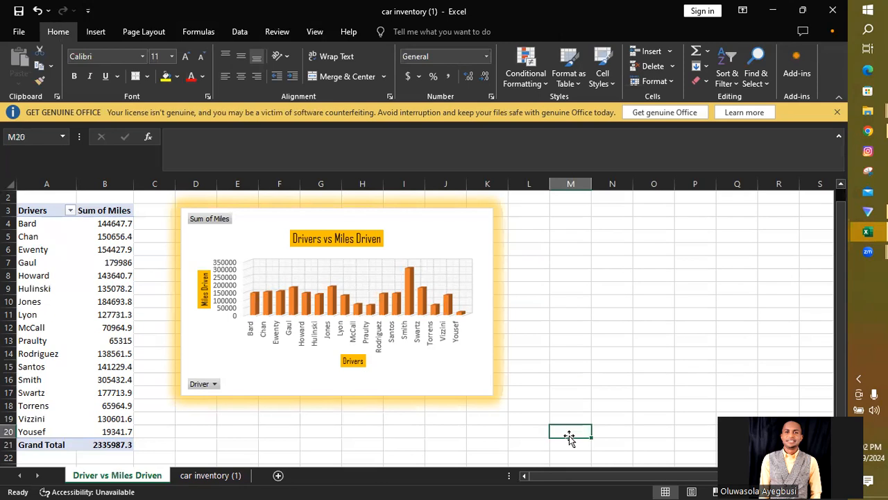
Step: Examine the full list of fields available for the PivotTable, such as Make, Model, Age, Color and Covered?
click(111, 340)
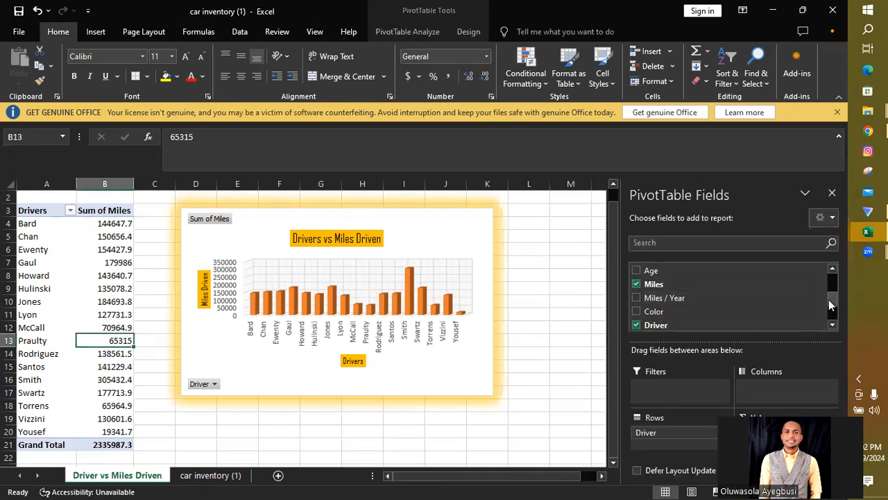
drag(829, 299, 830, 294)
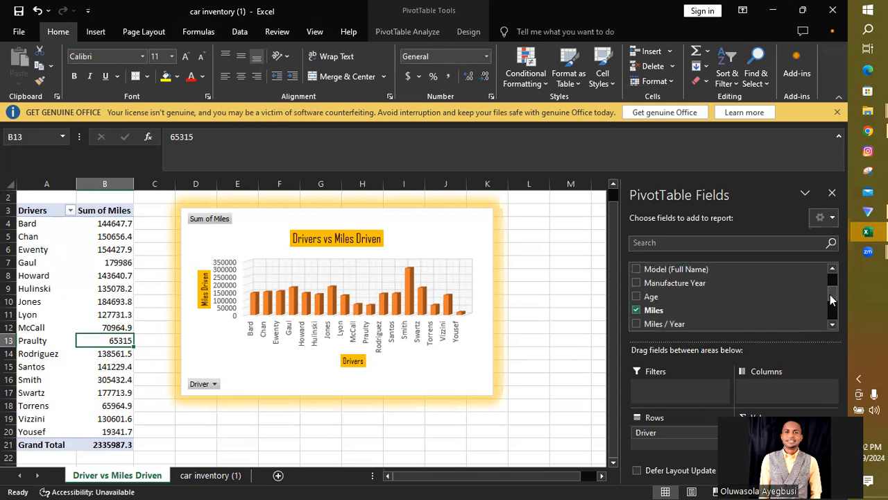
drag(830, 295, 830, 292)
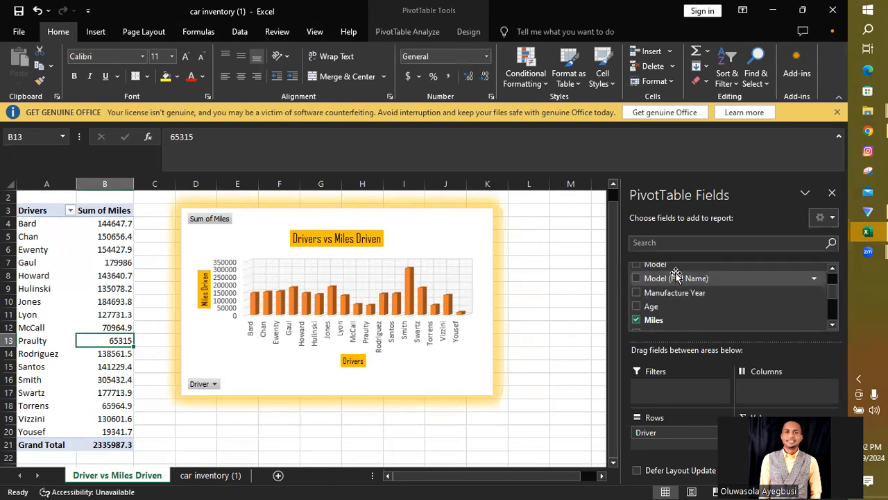
click(832, 270)
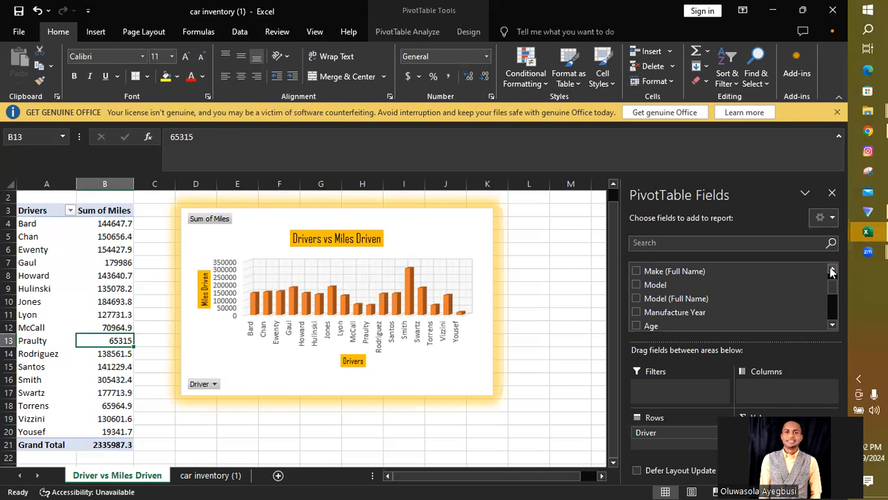
click(833, 326)
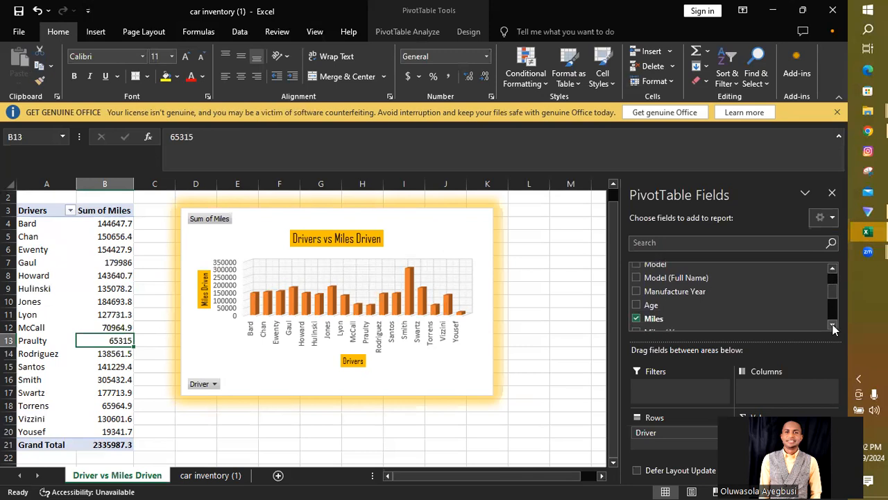
click(833, 326)
click(833, 326)
click(833, 327)
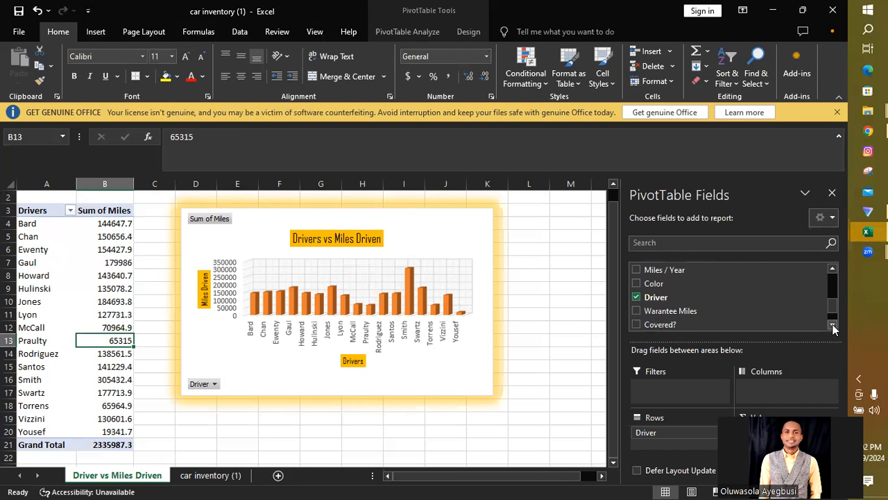
click(833, 326)
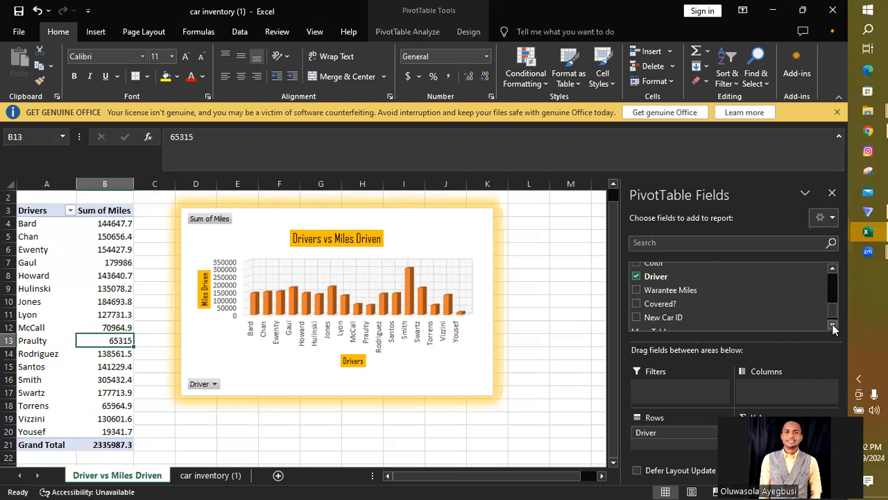
click(833, 324)
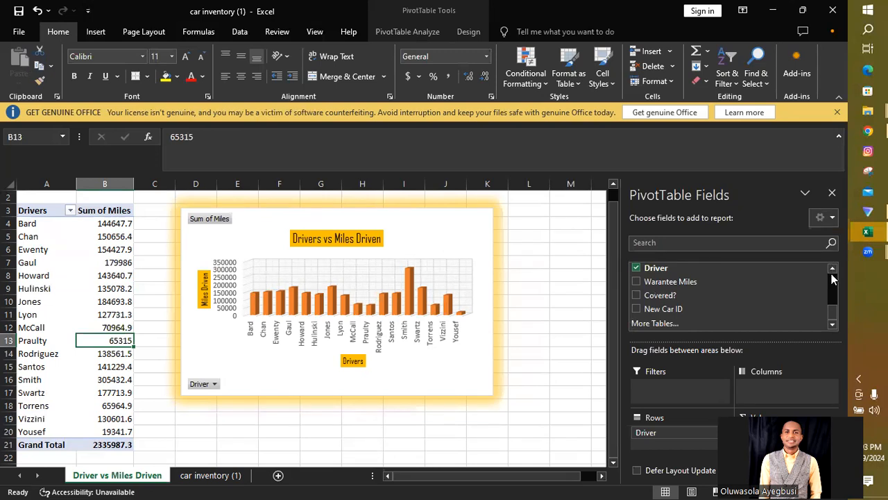
drag(832, 273, 833, 272)
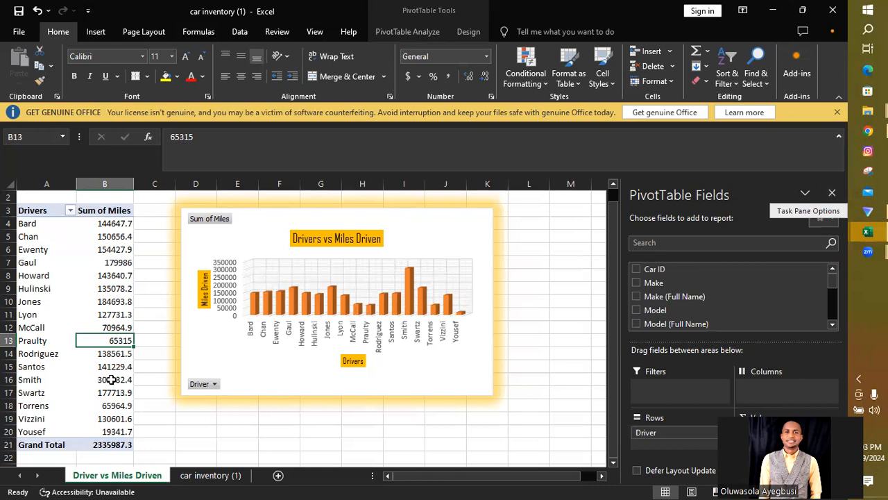
mouse_move(112, 380)
mouse_move(125, 340)
click(570, 378)
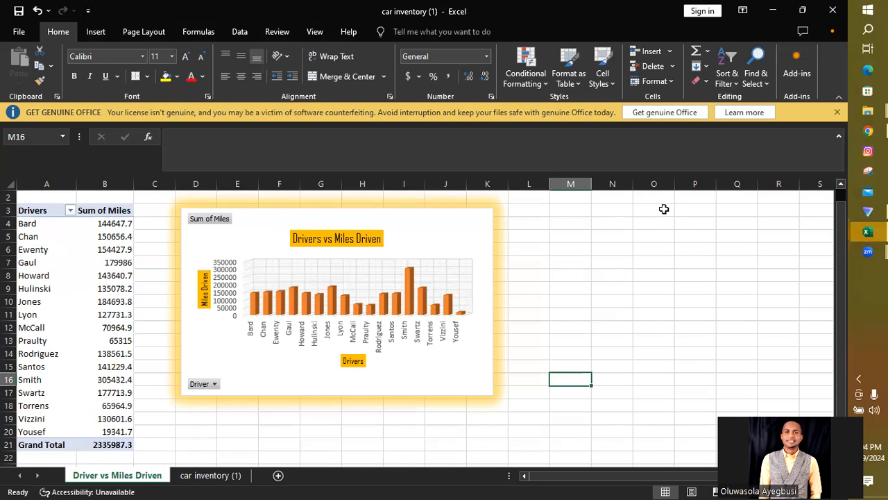
click(736, 368)
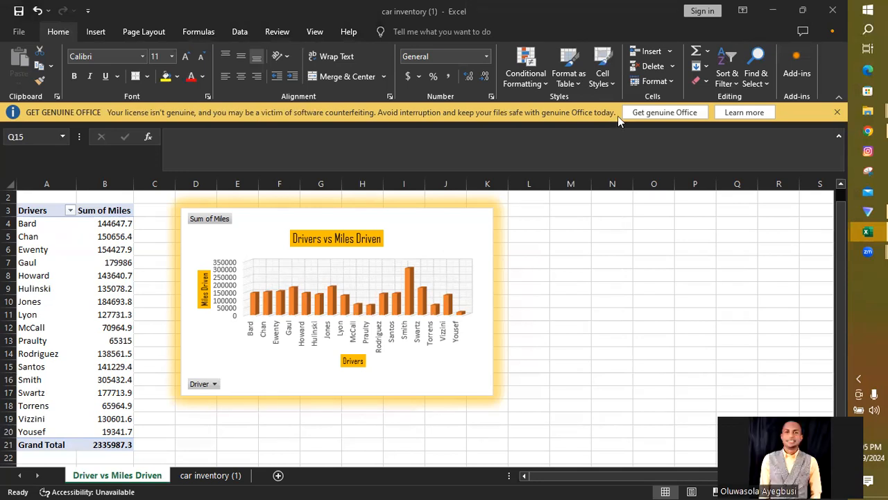
click(840, 284)
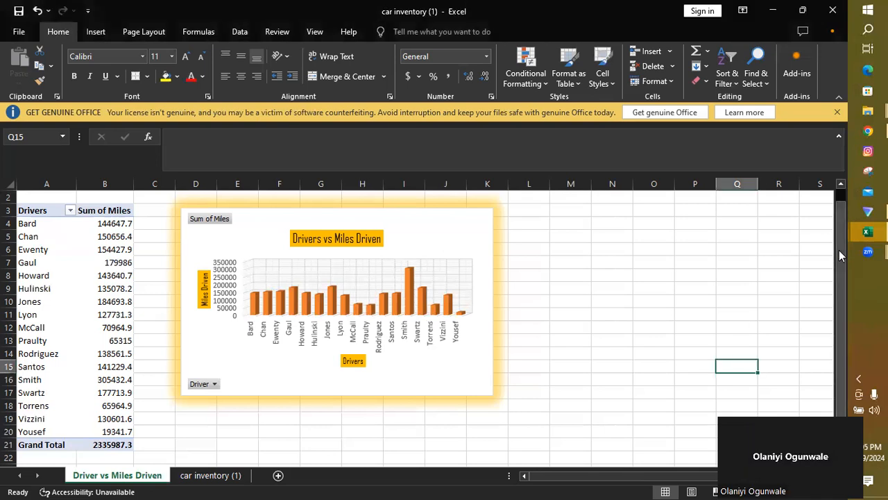
scroll(840, 236, up, 1)
scroll(839, 243, down, 1)
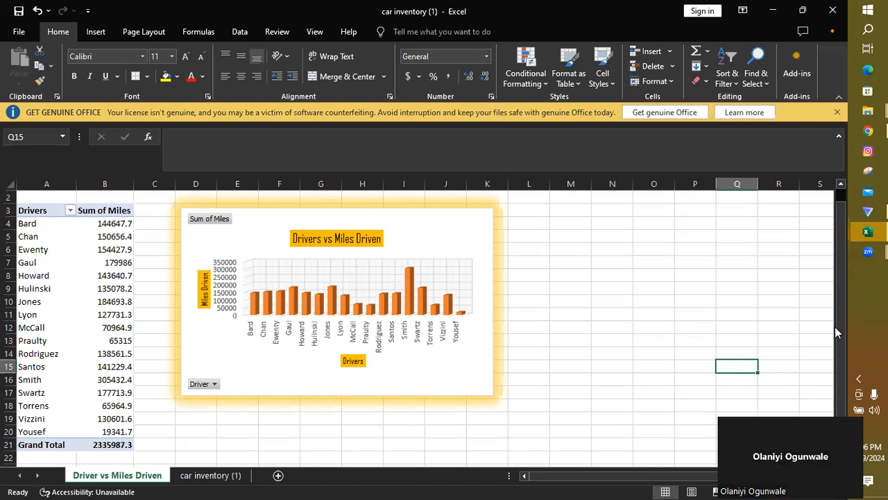
click(777, 313)
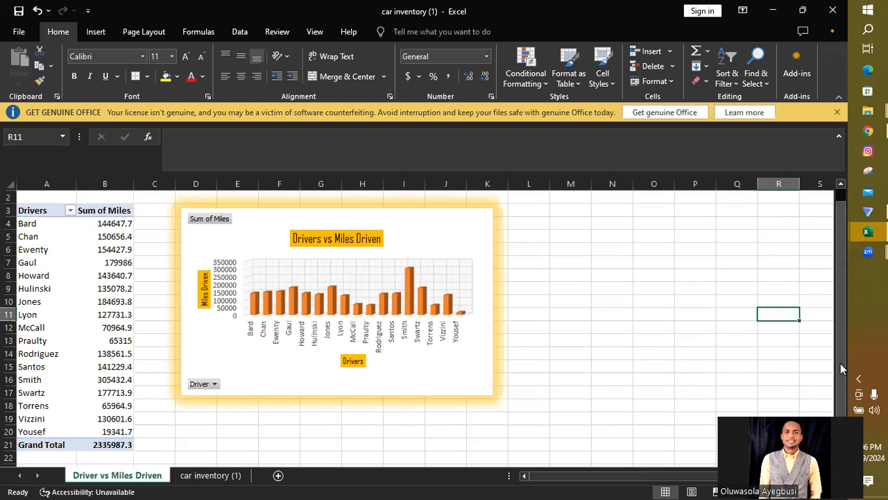
mouse_move(840, 363)
mouse_down()
mouse_move(837, 327)
mouse_move(837, 366)
mouse_up()
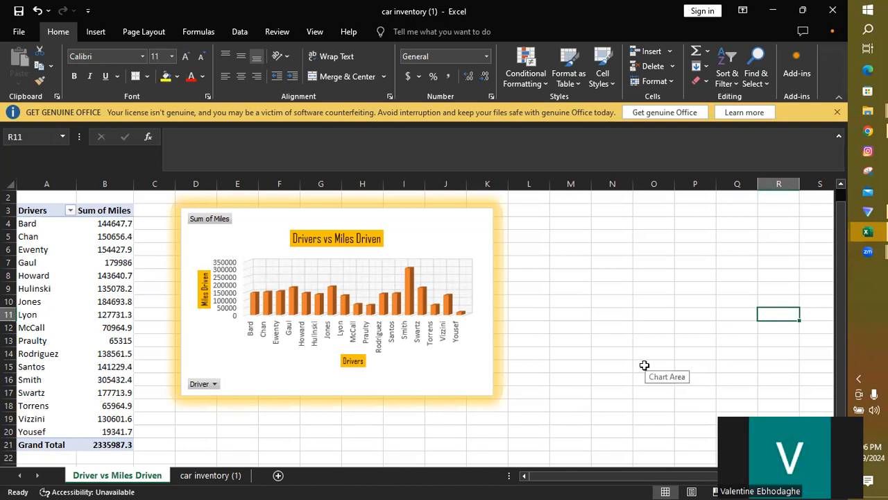
click(752, 415)
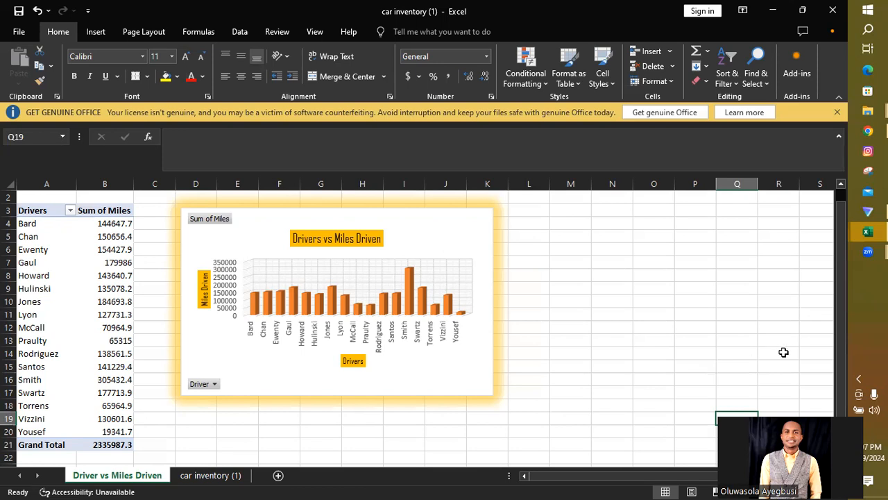
drag(840, 365, 842, 433)
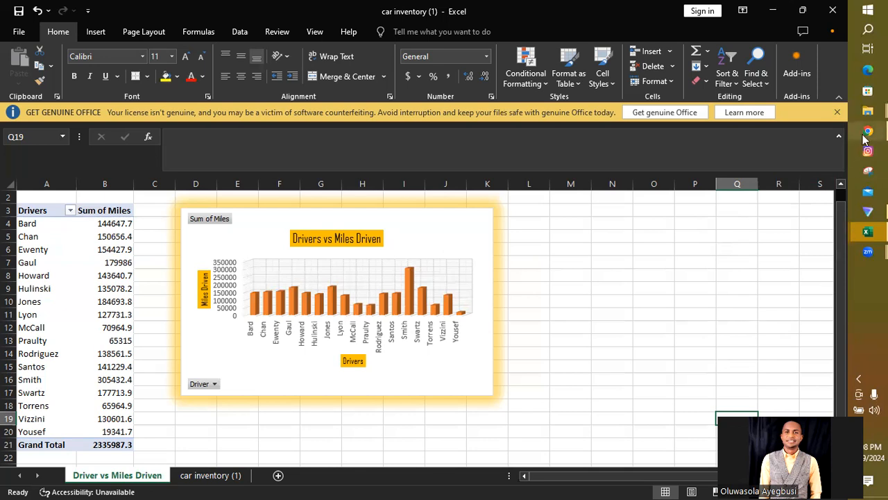
Step: Switch to the "Data Analysis Main Training" presentation in Google Slides in Chrome and start its slideshow
mouse_move(866, 133)
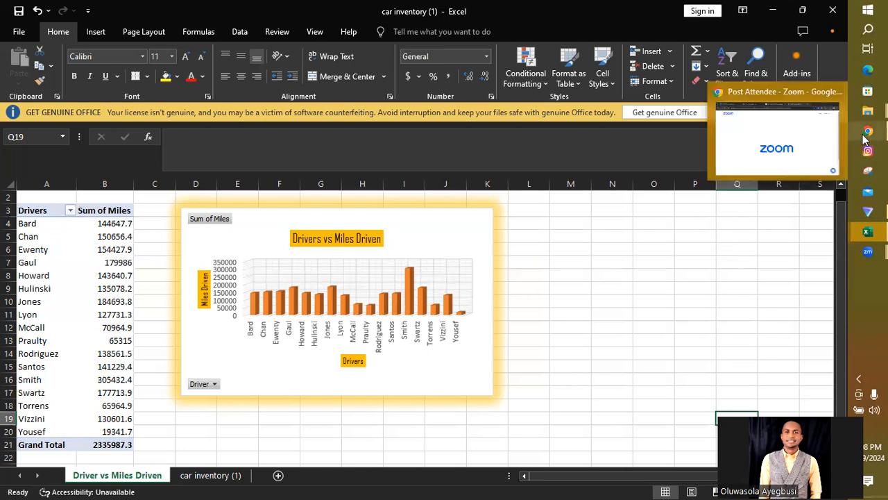
click(806, 159)
click(401, 16)
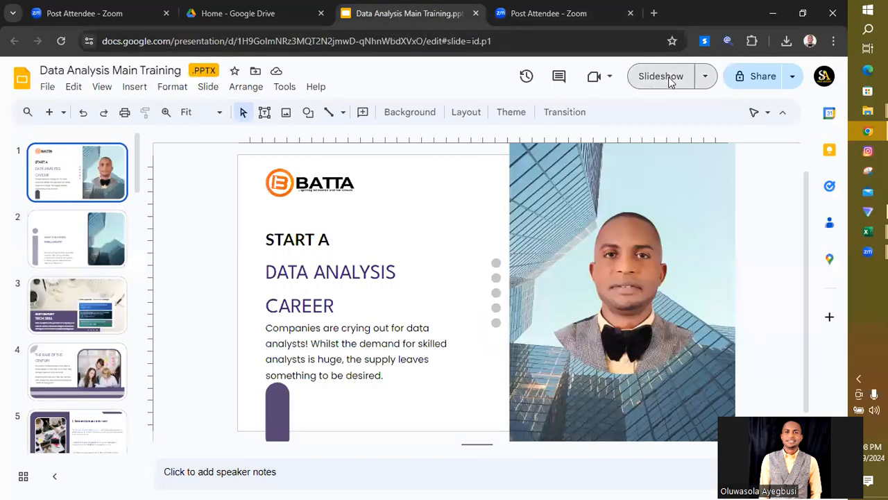
click(667, 76)
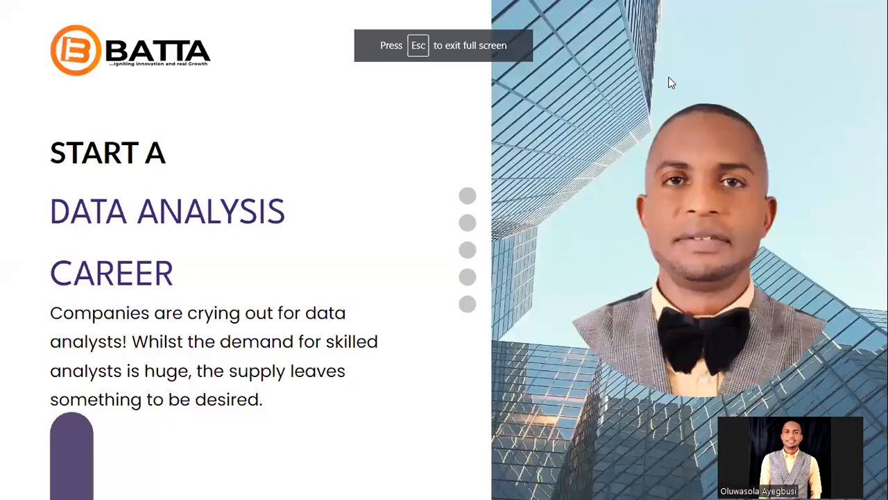